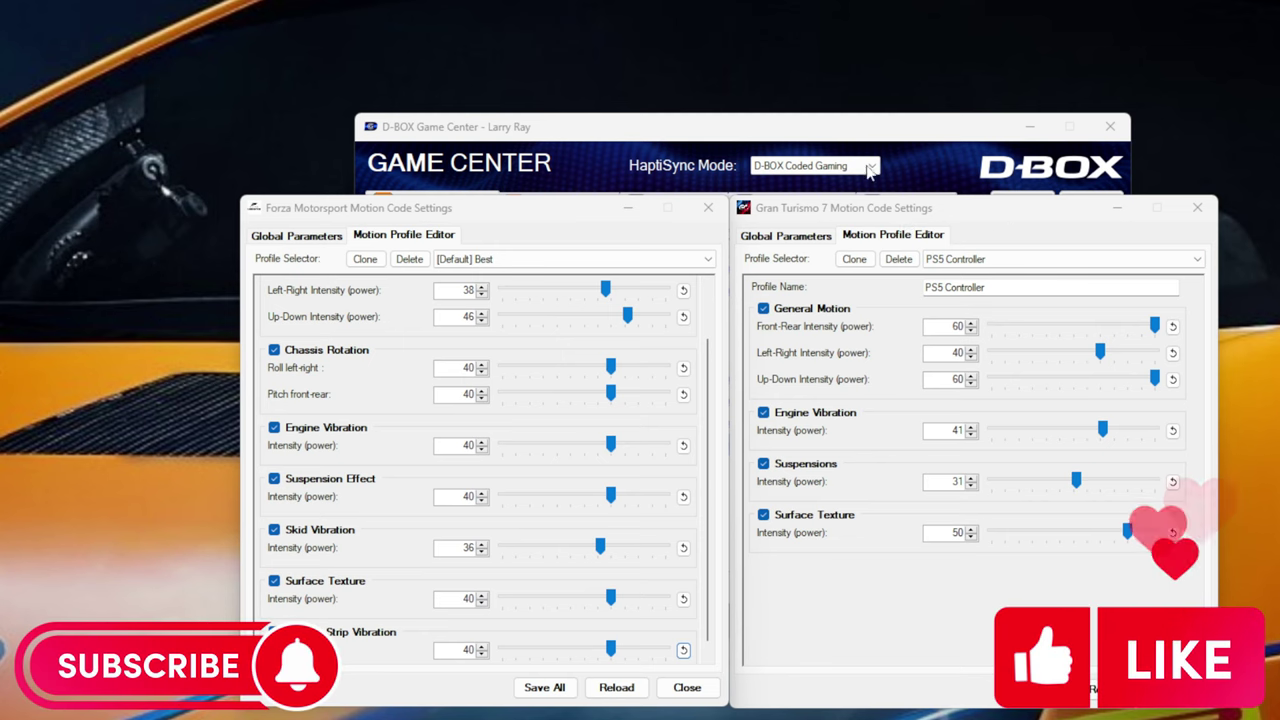
# Step: Bring the coded games list to the front and look at the Assetto Corsa and Gran Turismo 7 entries
pyautogui.click(881, 125)
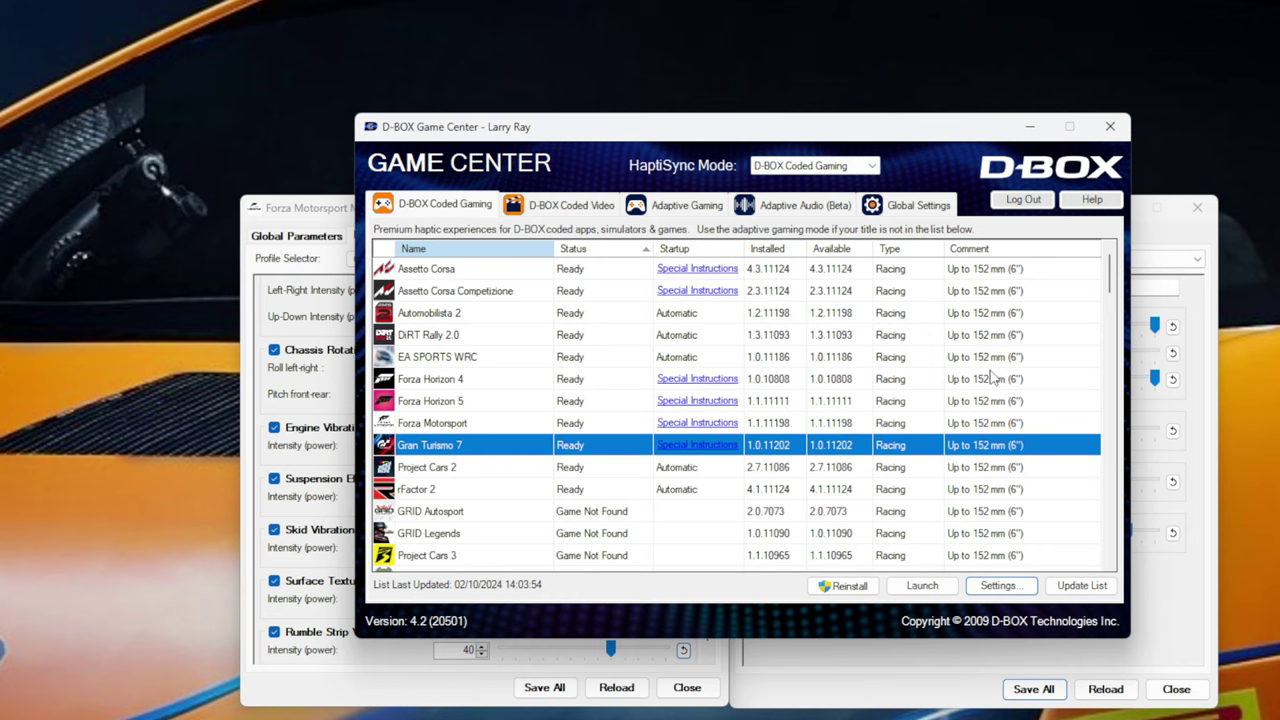
pyautogui.click(476, 270)
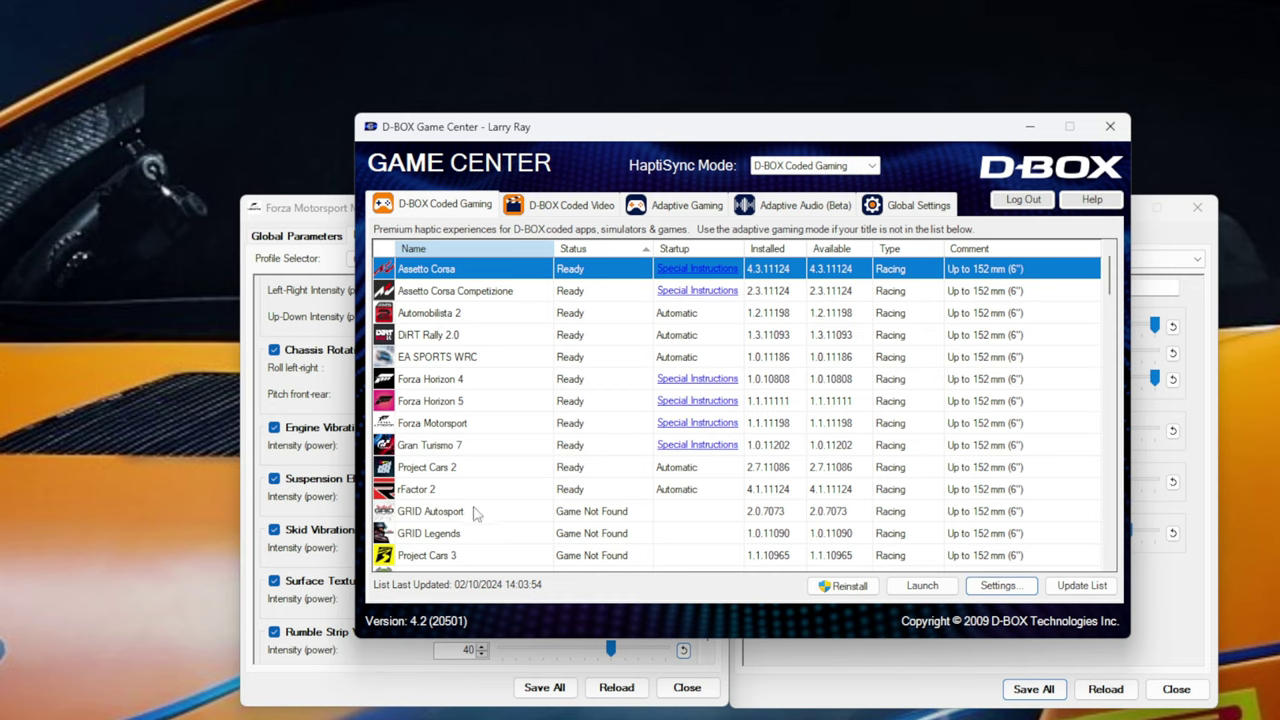
pyautogui.click(441, 452)
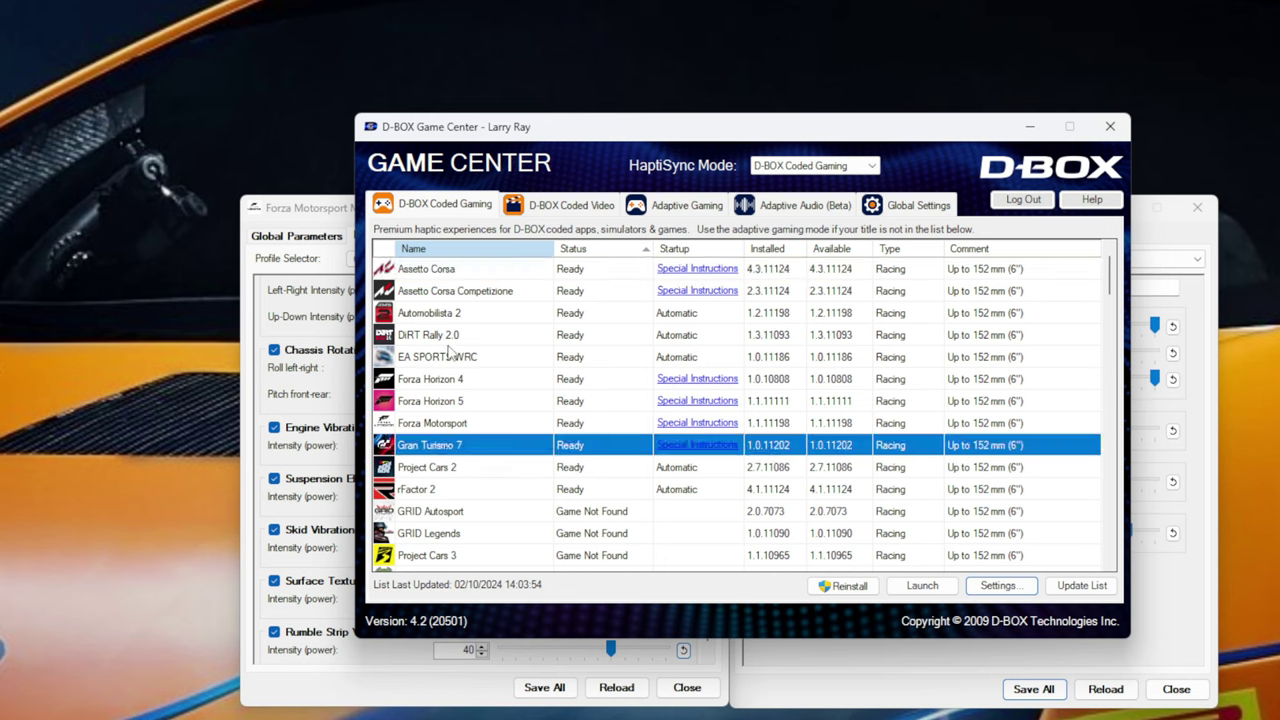
# Step: Look through the coded games from the ready titles to the undetected ones, including BeamNG and Automobilista
pyautogui.scroll(-3, 475, 500)
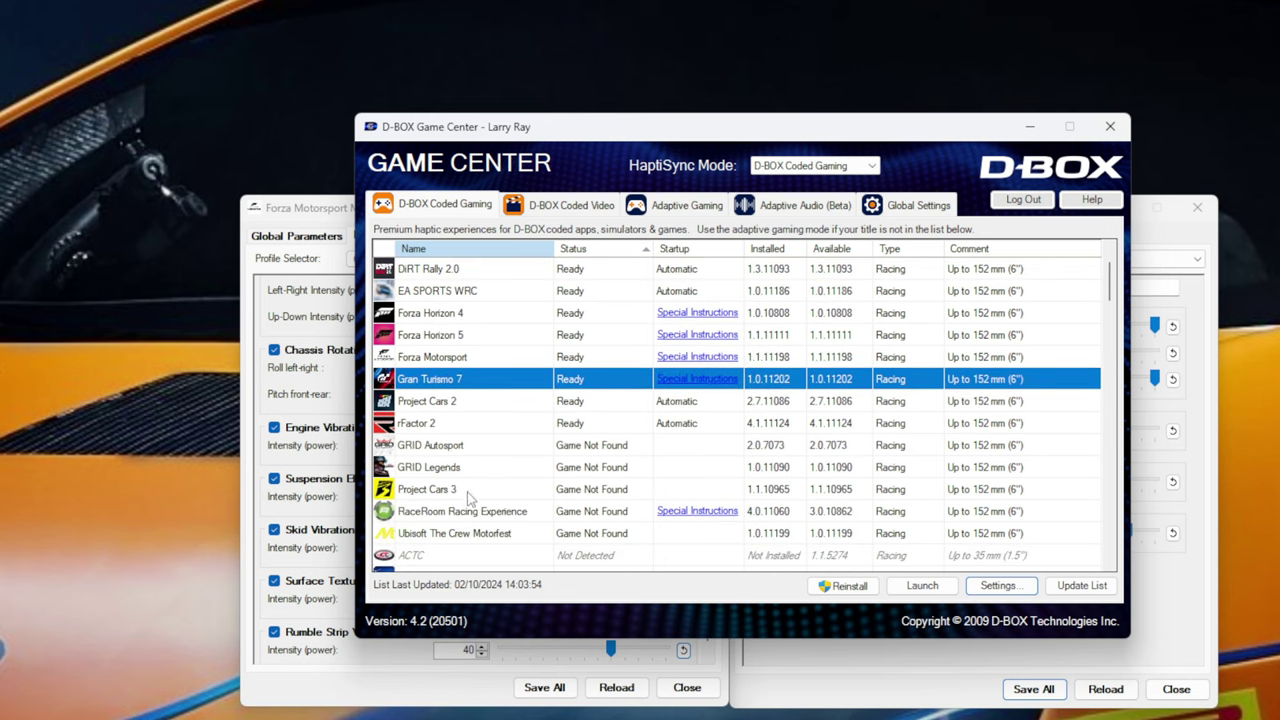
pyautogui.scroll(-1, 603, 363)
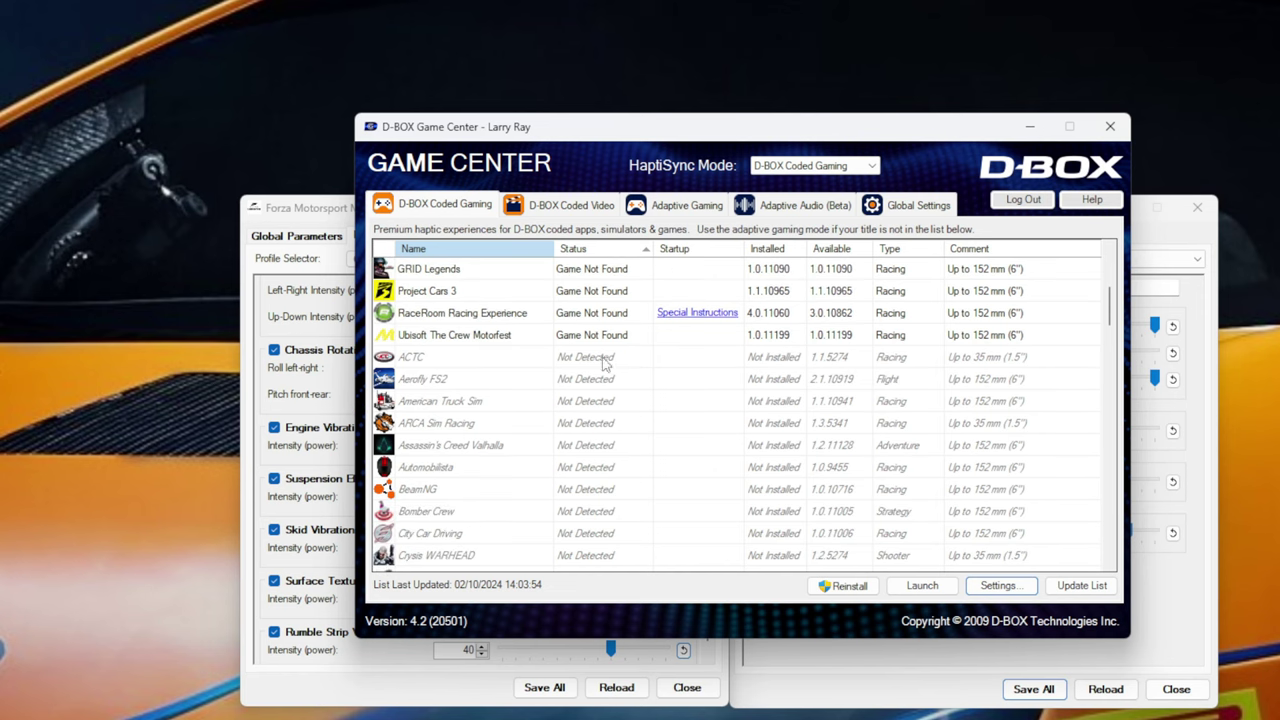
pyautogui.scroll(1, 485, 318)
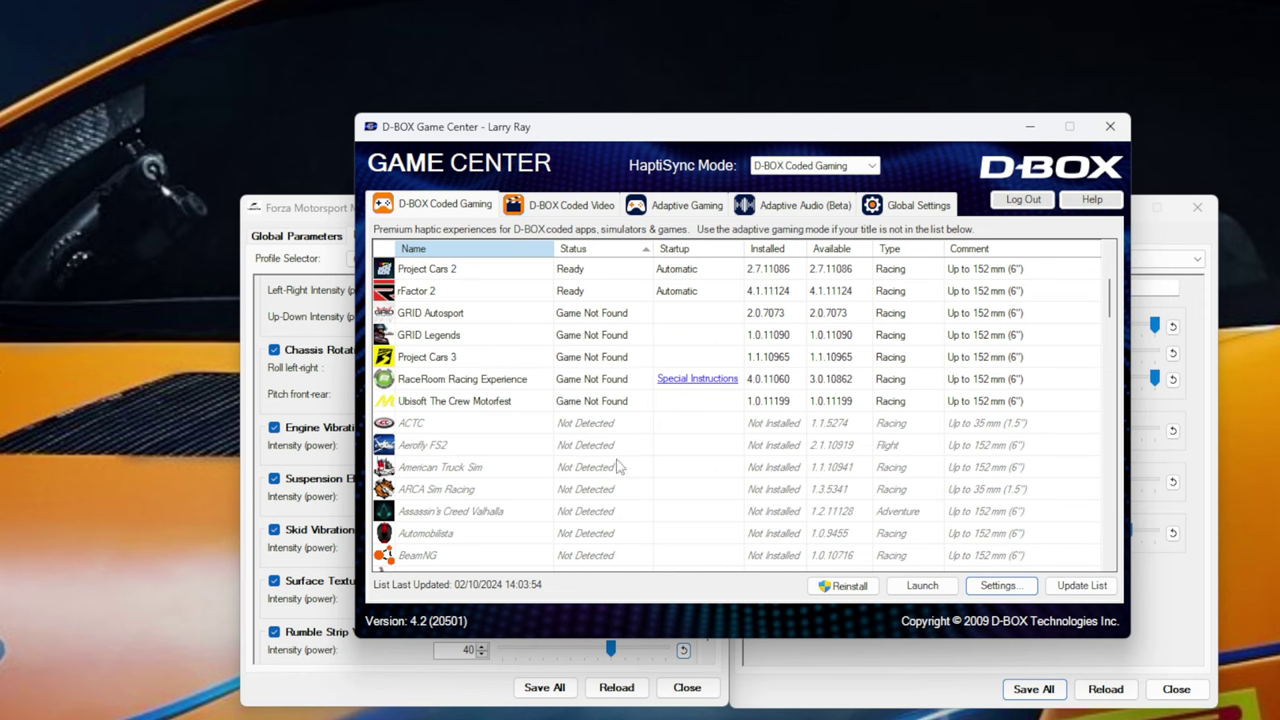
pyautogui.scroll(-2, 490, 466)
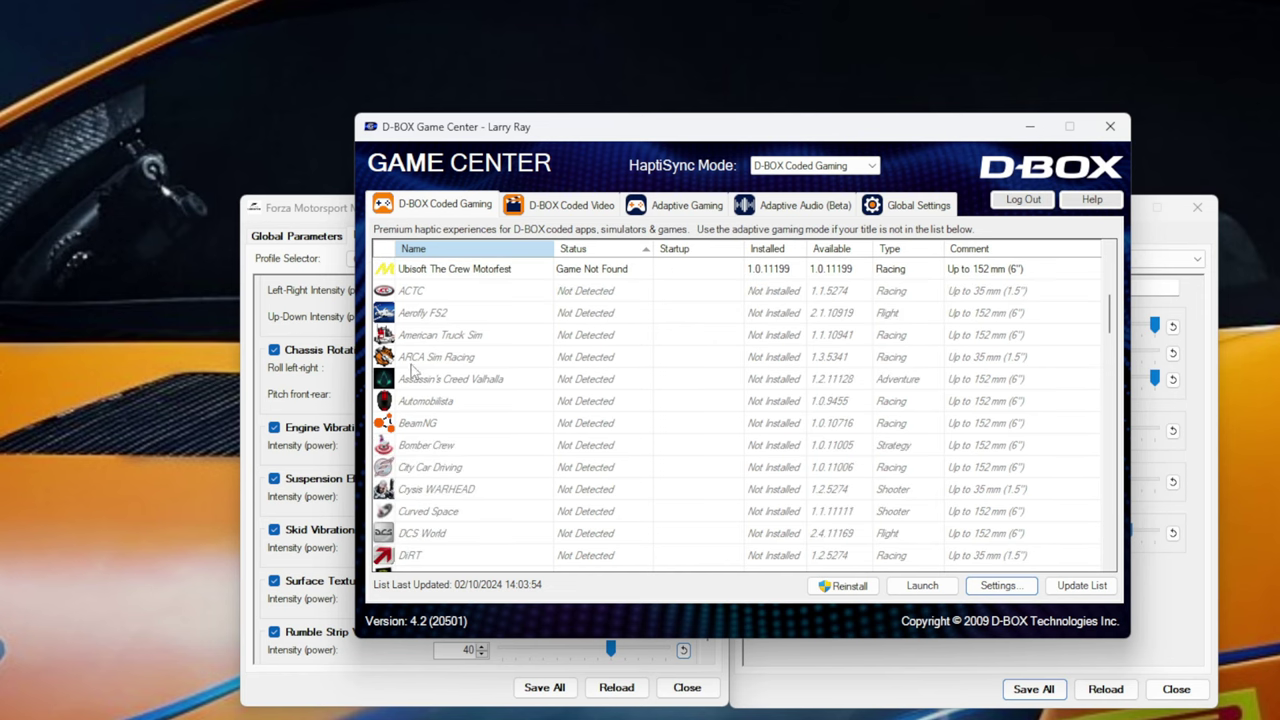
pyautogui.click(430, 423)
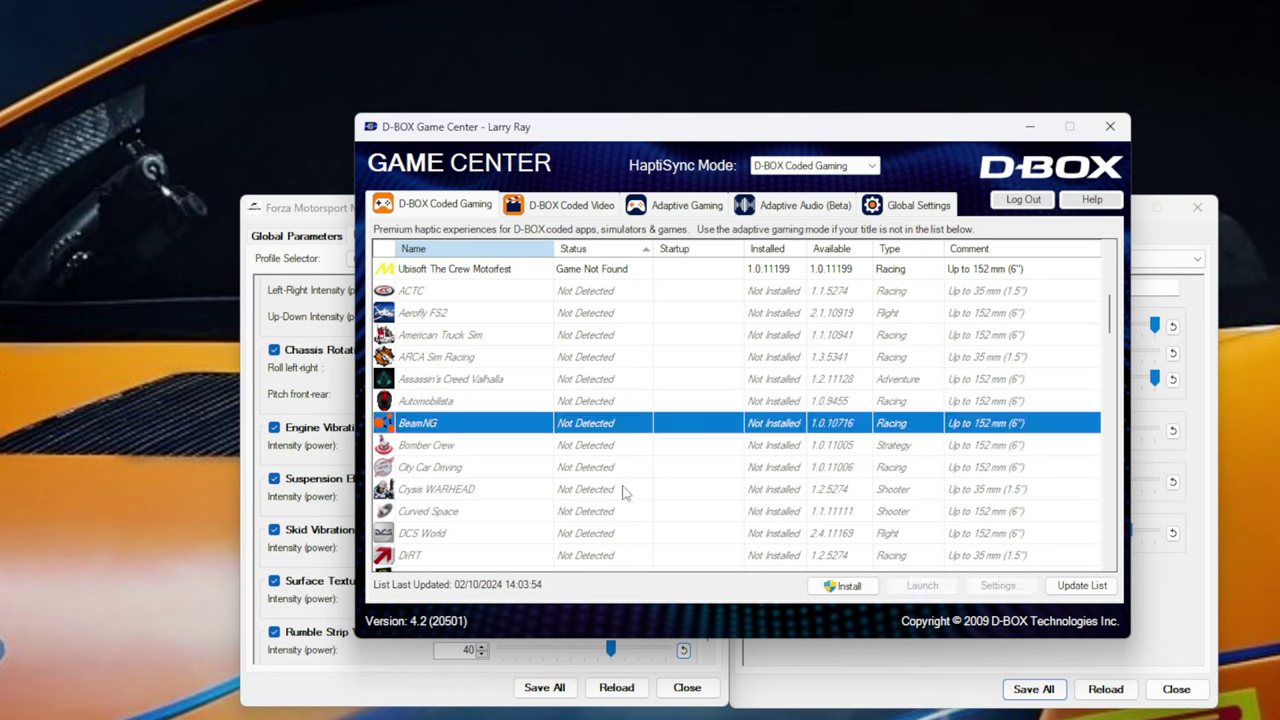
pyautogui.click(485, 405)
pyautogui.scroll(-2, 538, 489)
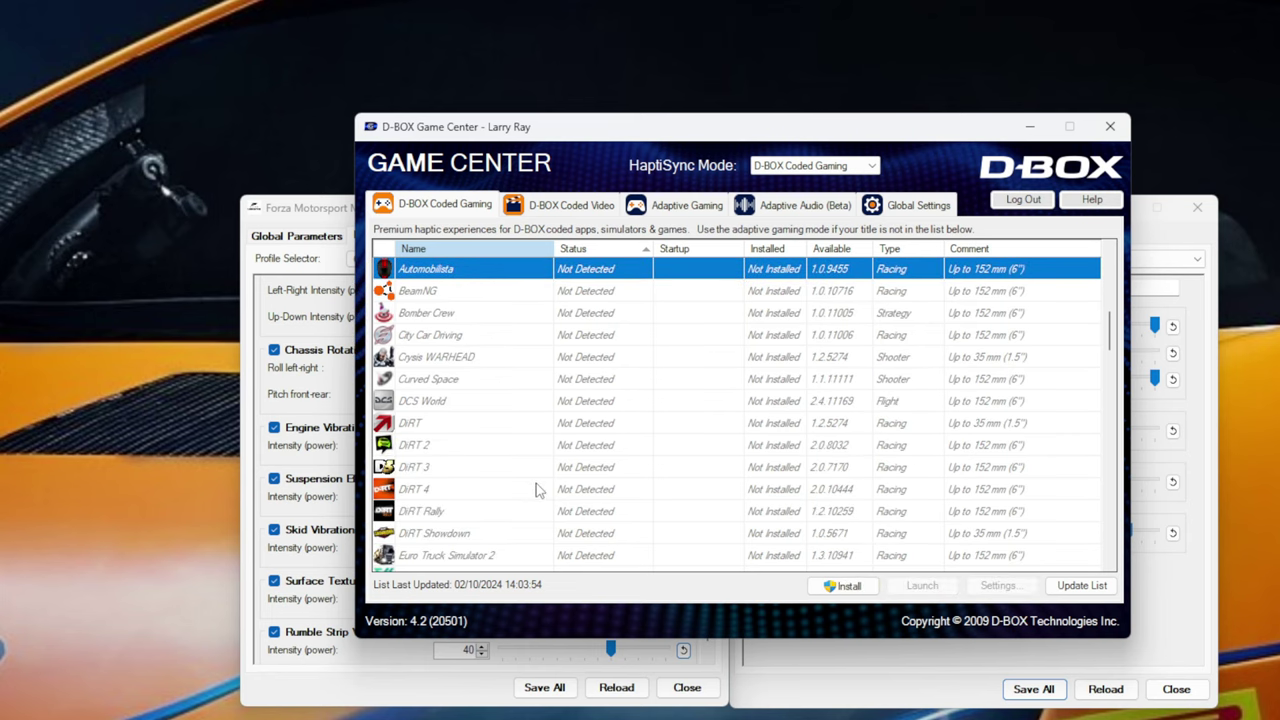
# Step: Review the remaining supported titles, from the DiRT and F1 series through iRacing and rFactor Pro to WRC Generations
pyautogui.scroll(-2, 538, 489)
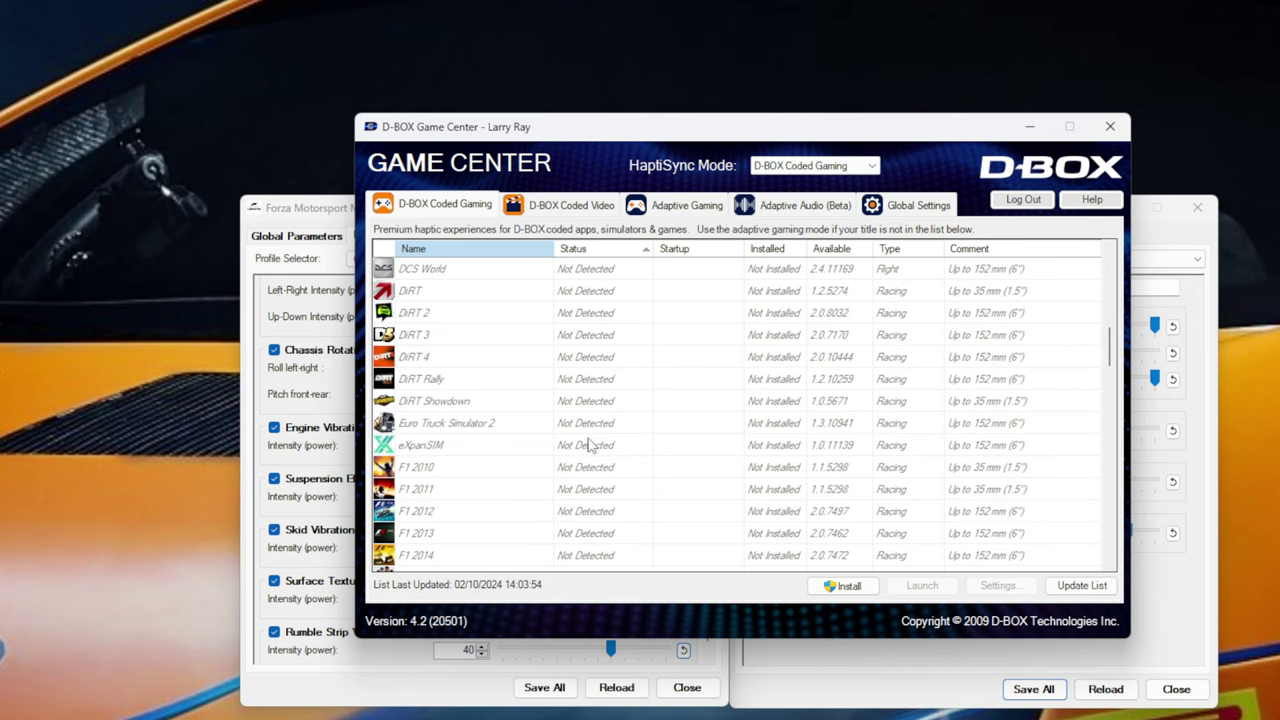
pyautogui.scroll(-2, 500, 474)
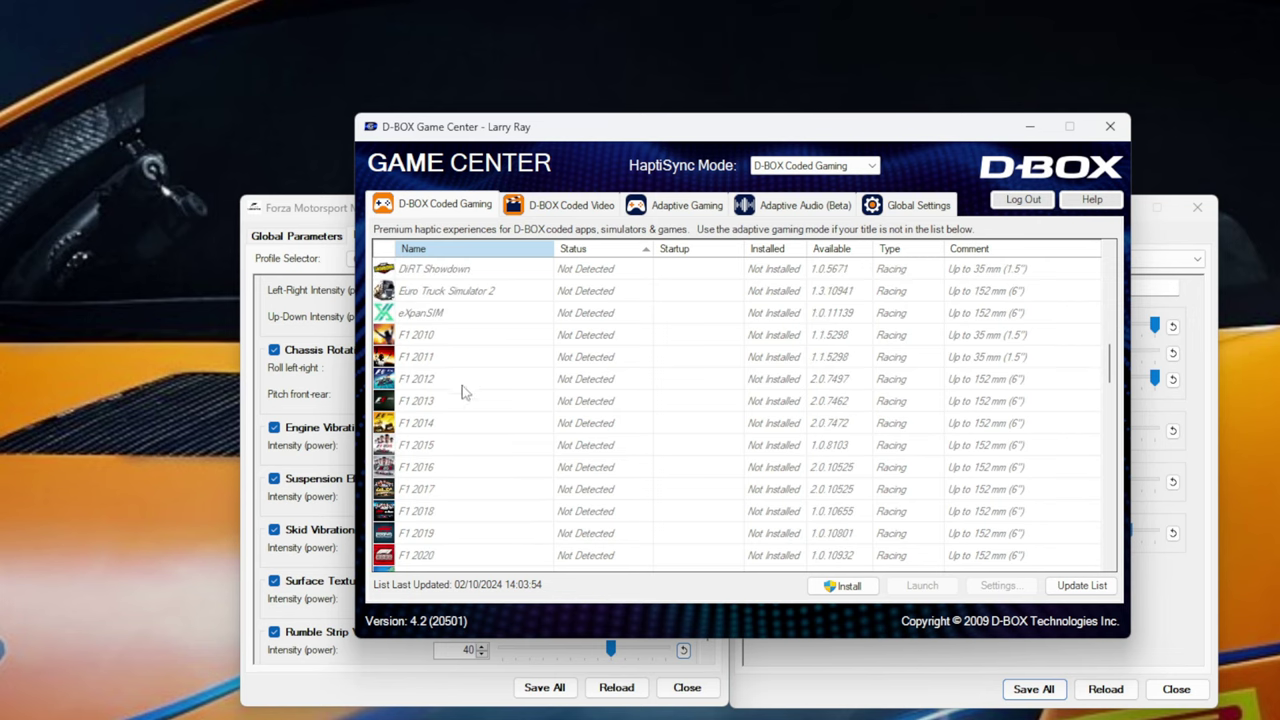
pyautogui.scroll(-1, 462, 390)
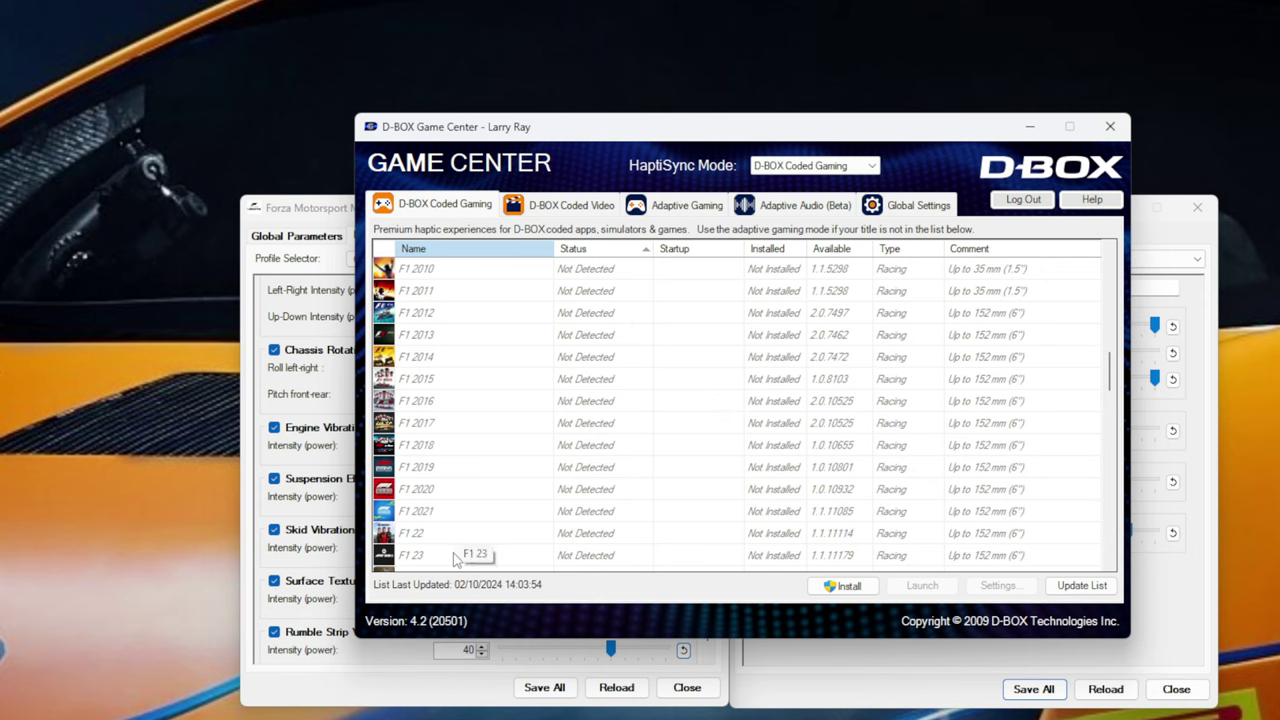
pyautogui.scroll(-2, 505, 500)
pyautogui.scroll(-1, 613, 508)
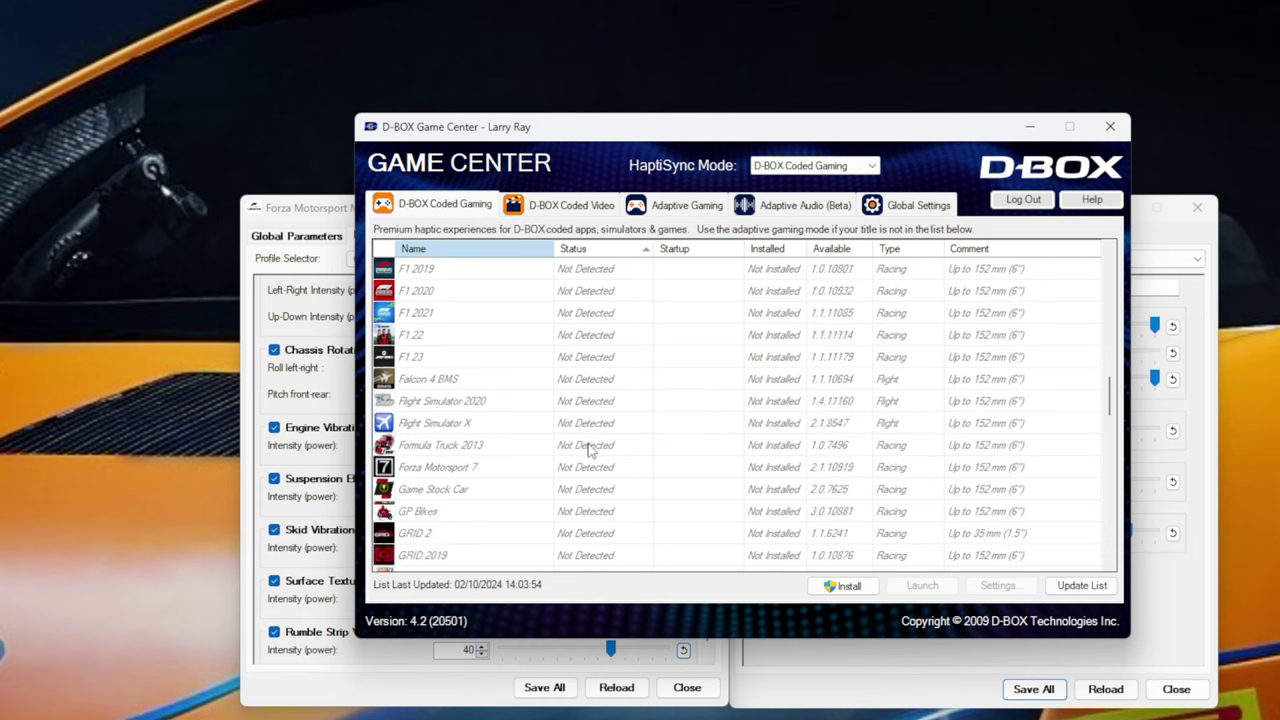
pyautogui.scroll(-1, 588, 447)
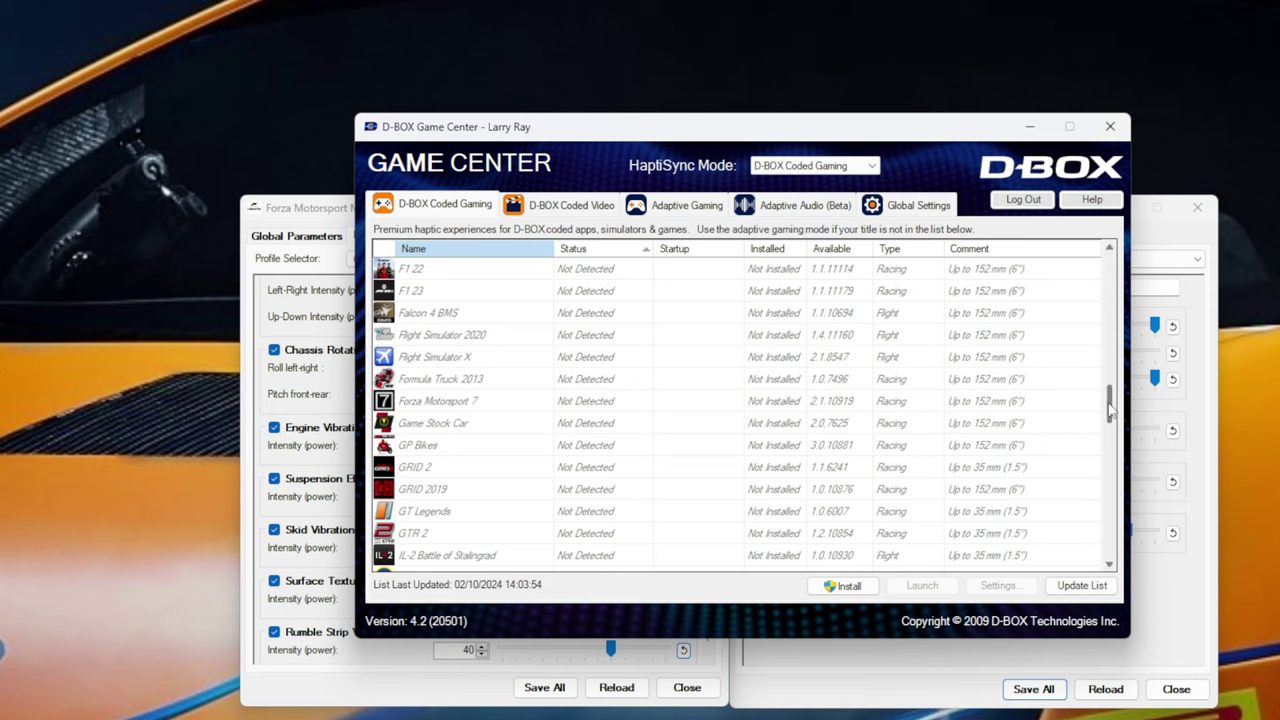
pyautogui.moveTo(1110, 408); pyautogui.dragTo(1105, 420)
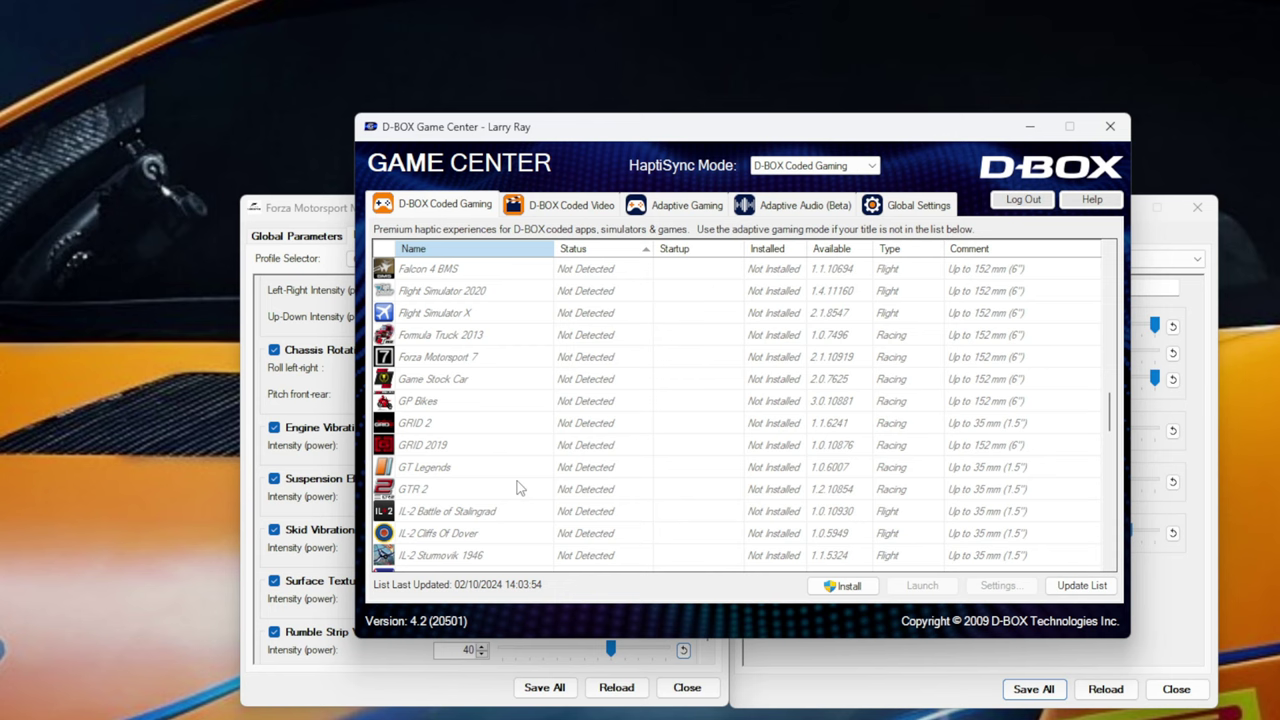
pyautogui.moveTo(1110, 420); pyautogui.dragTo(1108, 443)
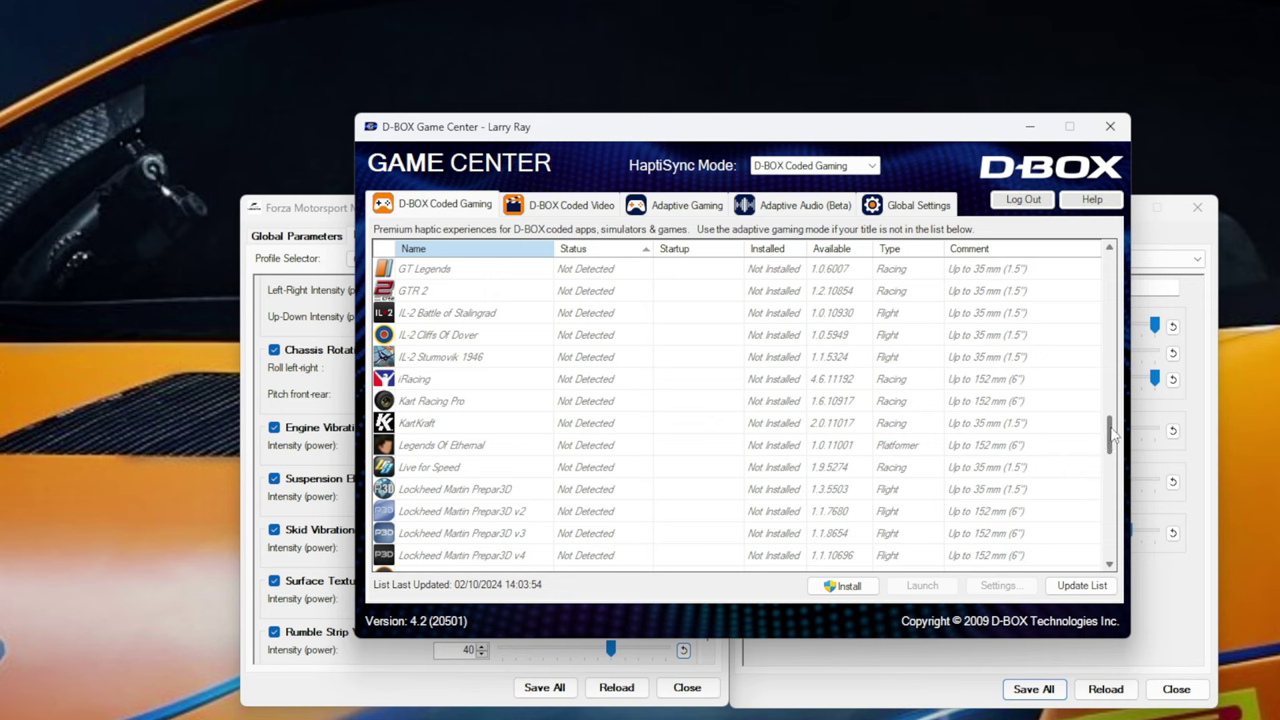
pyautogui.moveTo(1109, 444); pyautogui.dragTo(1108, 472)
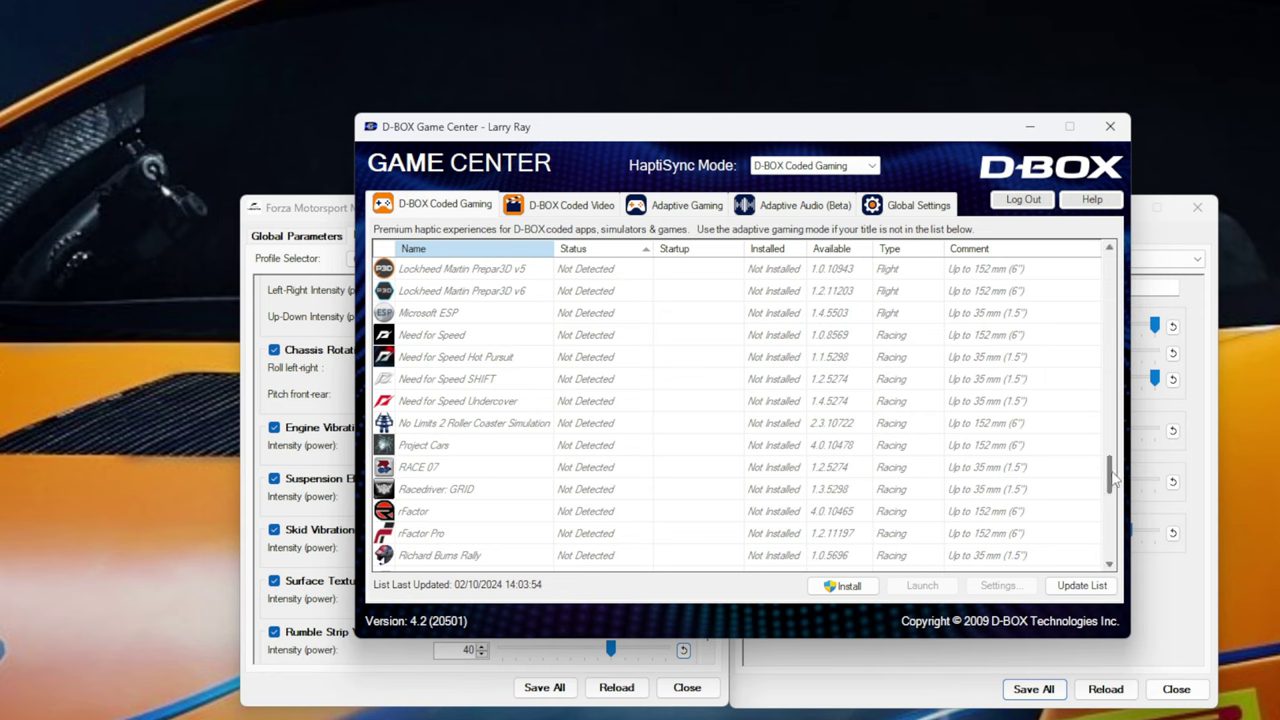
pyautogui.moveTo(1113, 481); pyautogui.dragTo(1110, 512)
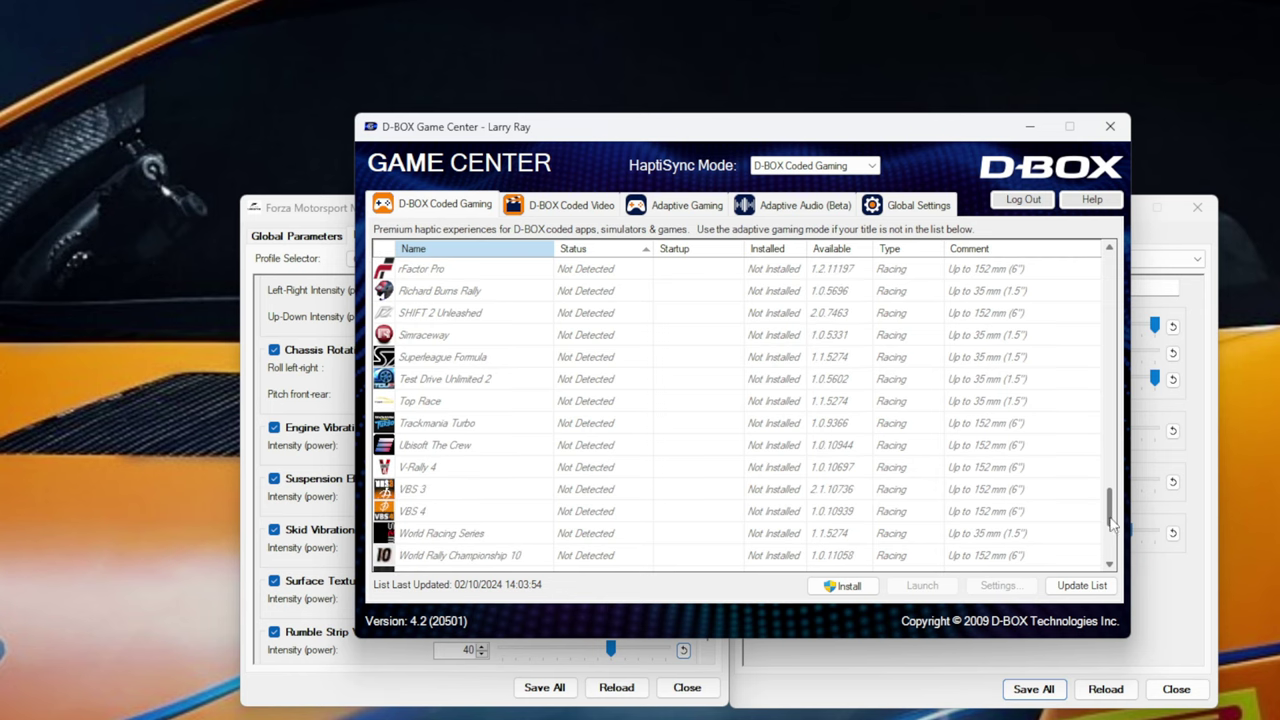
pyautogui.moveTo(1110, 510); pyautogui.dragTo(1108, 540)
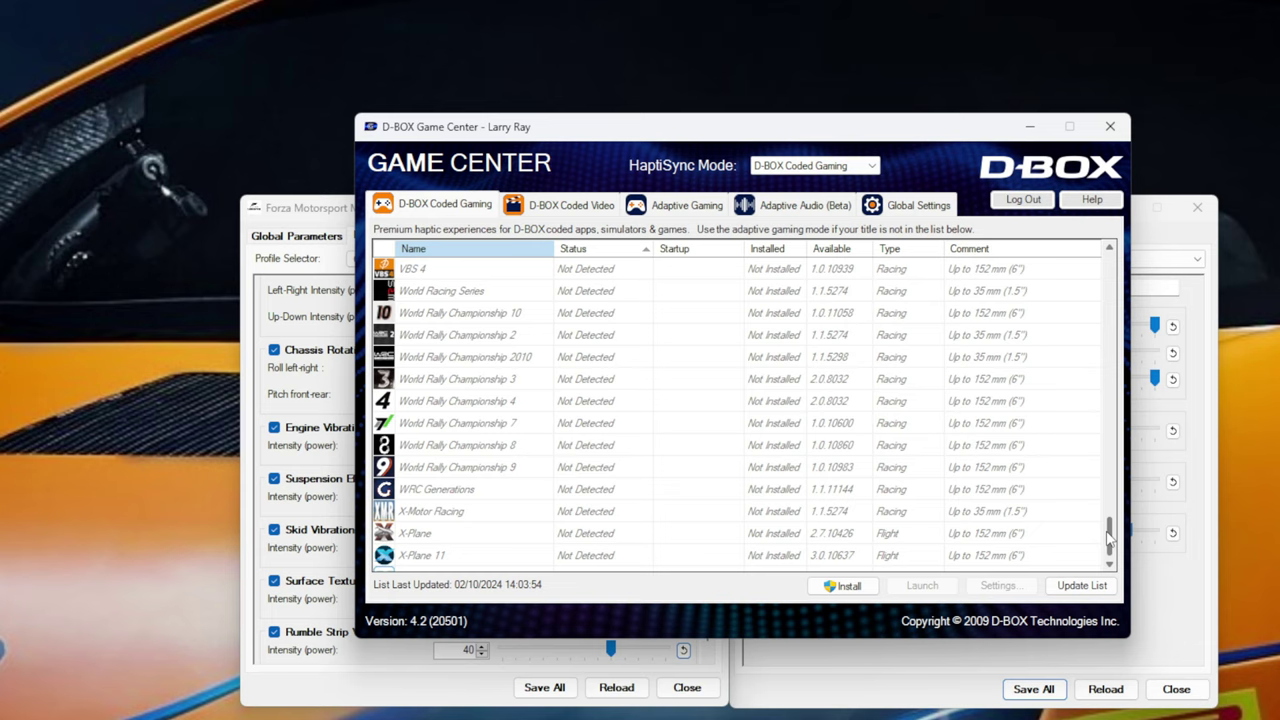
pyautogui.click(410, 494)
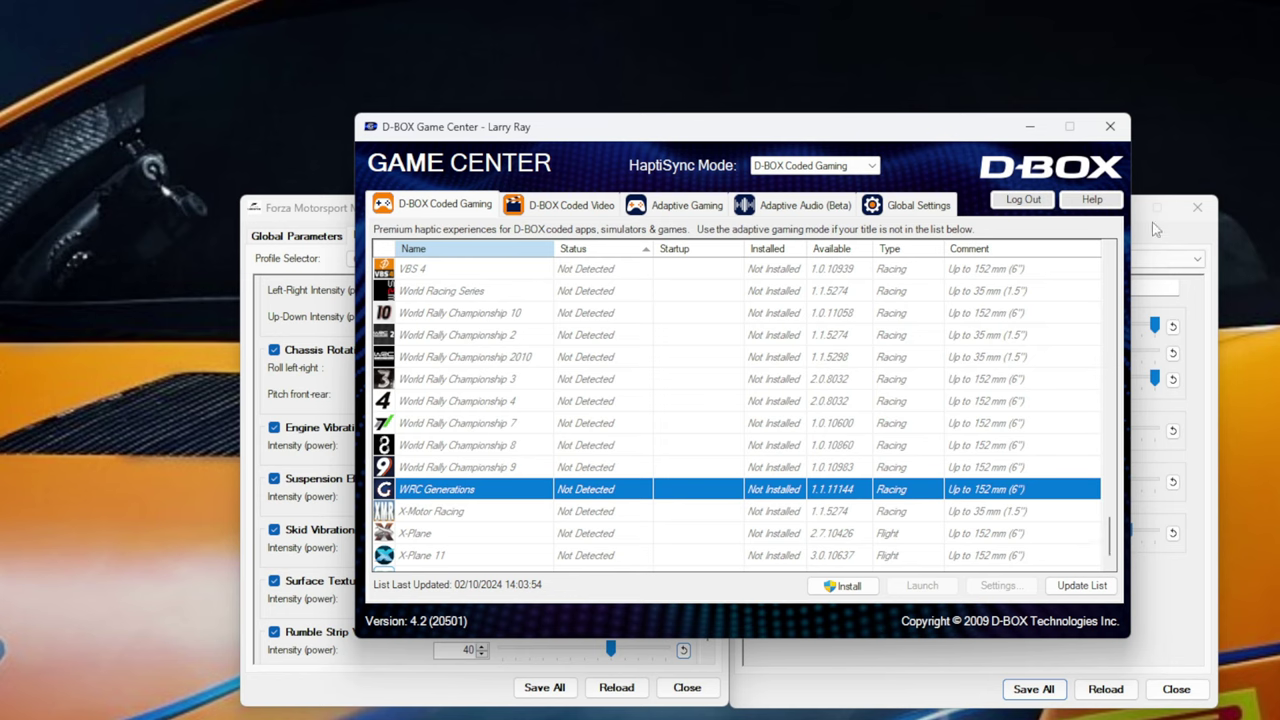
# Step: Bring the Forza Motorsport and Gran Turismo 7 motion settings to the front and compare their profile parameters
pyautogui.click(336, 211)
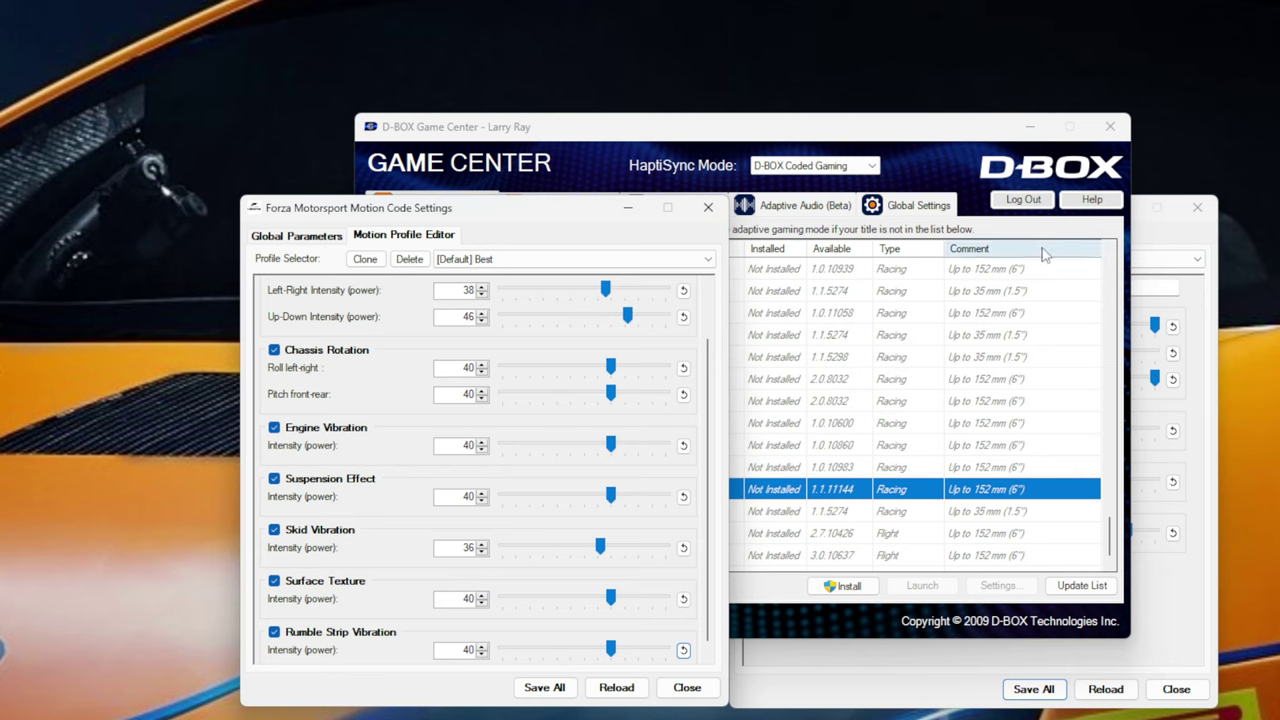
pyautogui.click(1150, 247)
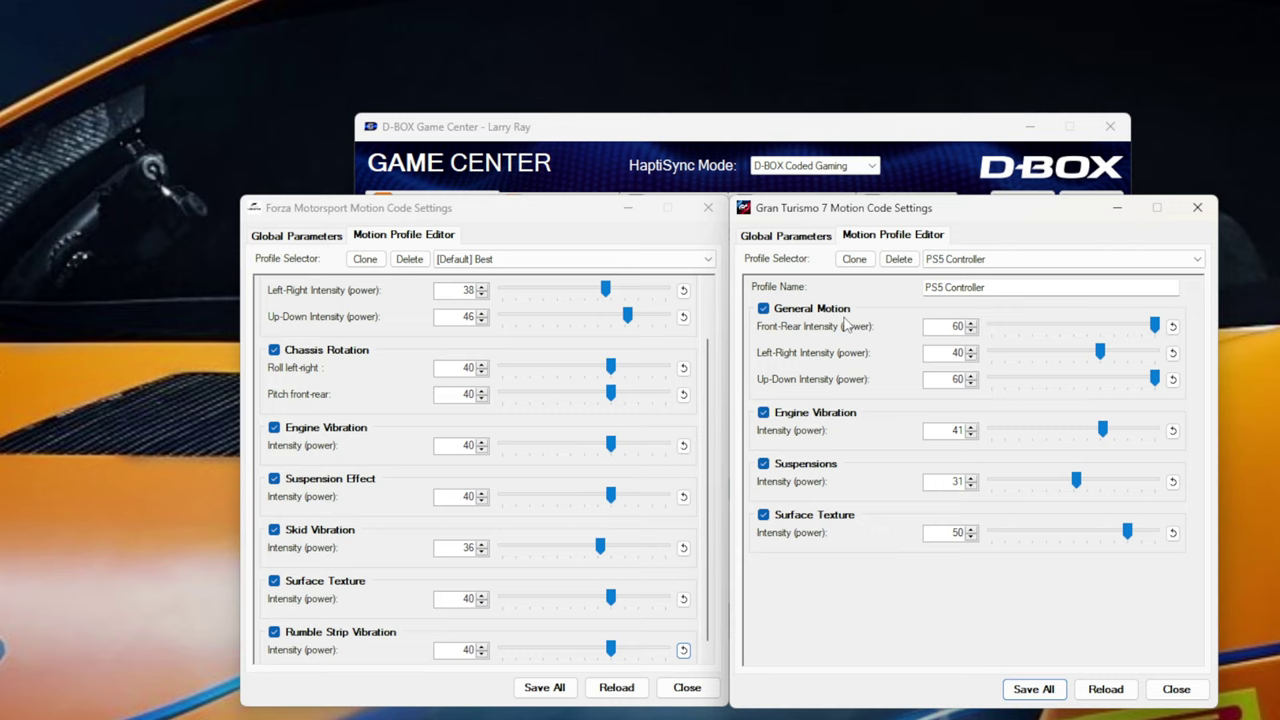
pyautogui.moveTo(880, 366)
pyautogui.moveTo(830, 342)
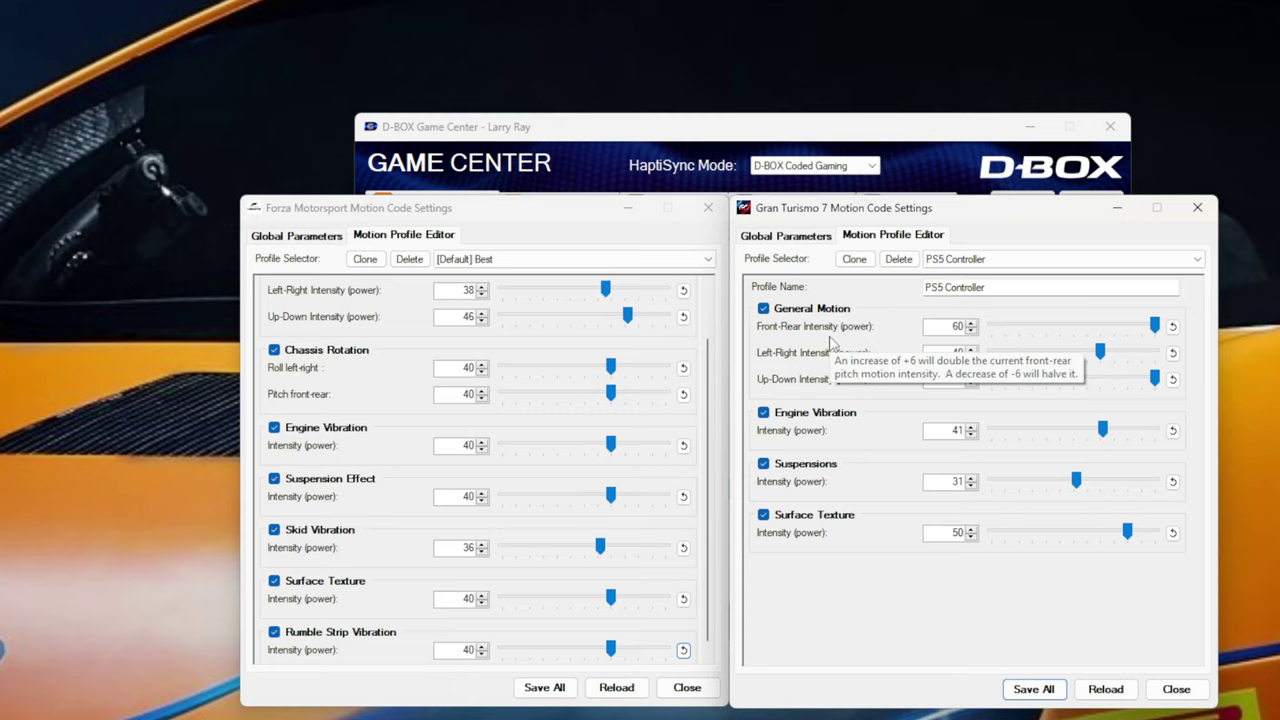
pyautogui.click(592, 229)
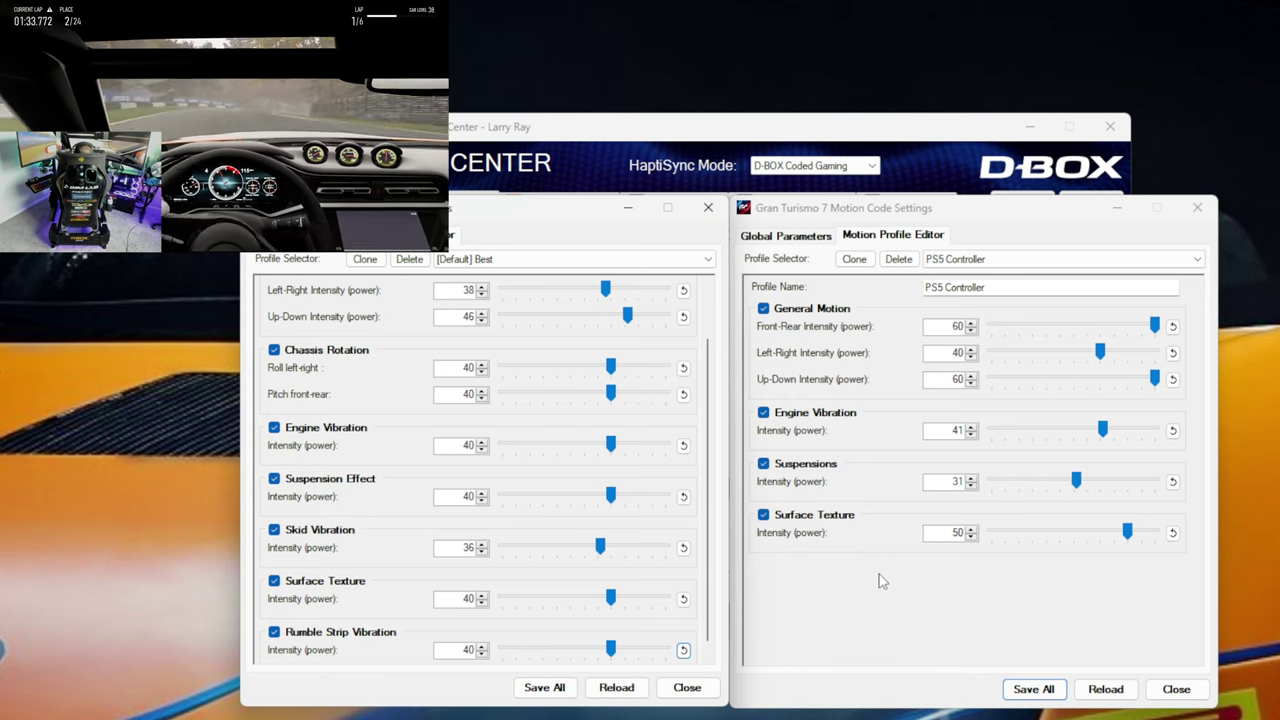
pyautogui.click(1013, 208)
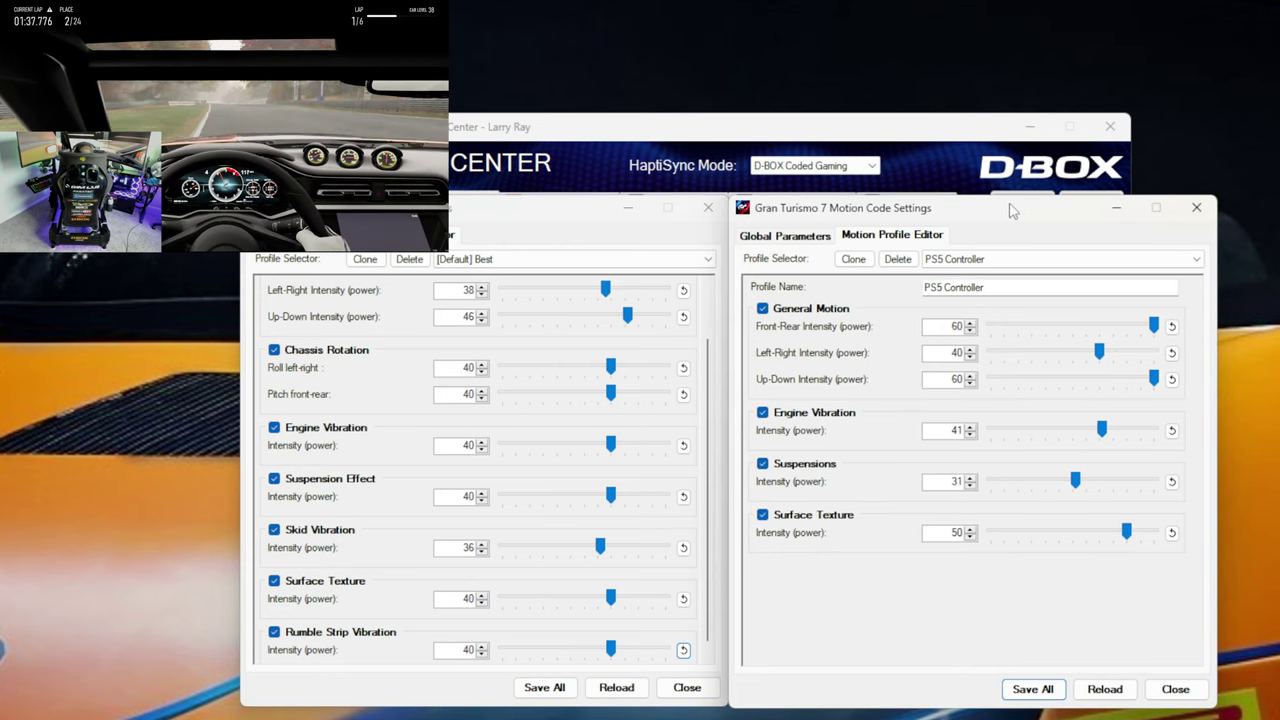
pyautogui.click(564, 210)
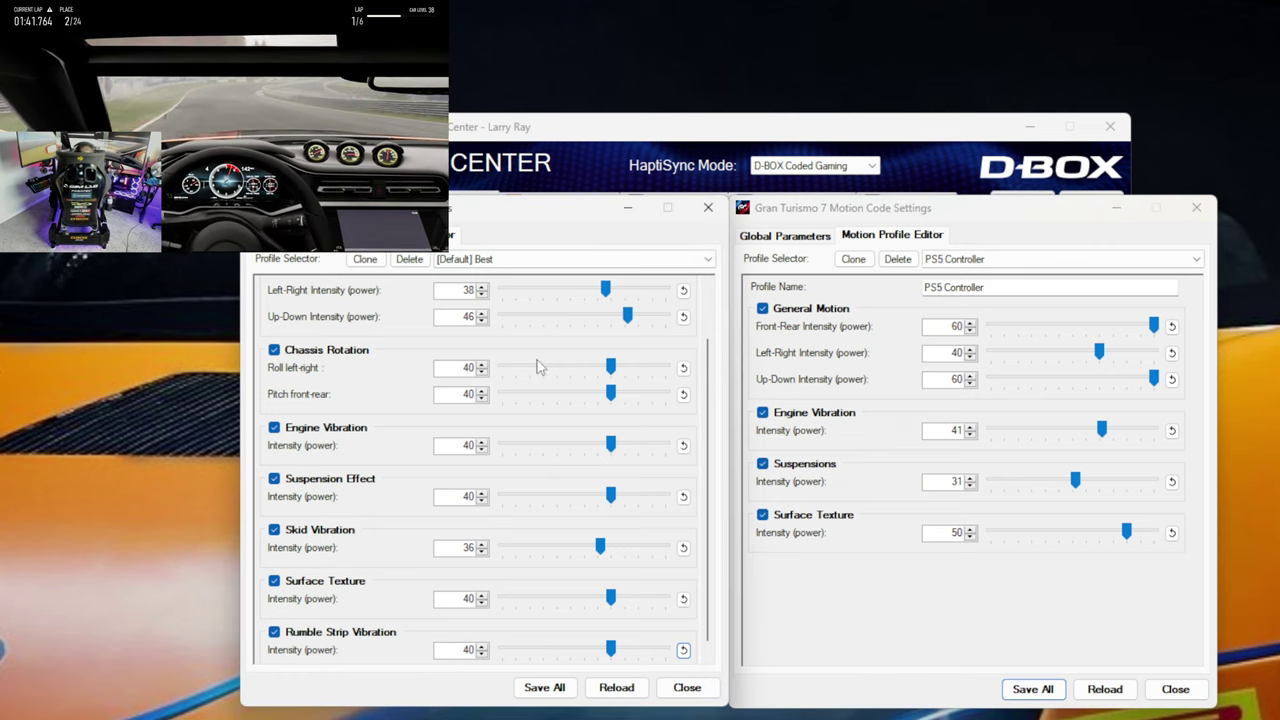
# Step: Set the Rumble Strip Vibration intensity in the Forza Motorsport profile to 37
pyautogui.click(352, 537)
pyautogui.click(352, 537)
pyautogui.scroll(-1, 388, 570)
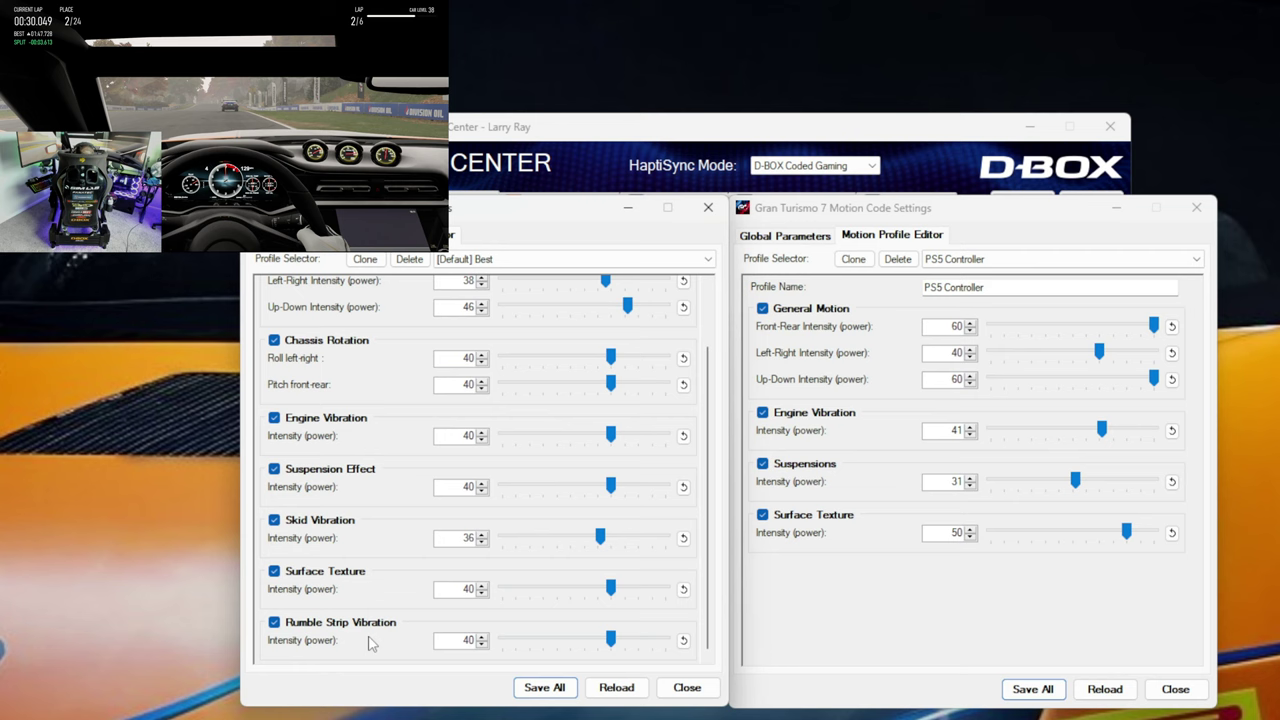
pyautogui.moveTo(610, 640)
pyautogui.mouseDown()
pyautogui.moveTo(542, 645)
pyautogui.moveTo(682, 646)
pyautogui.moveTo(518, 646)
pyautogui.moveTo(603, 646)
pyautogui.mouseUp()
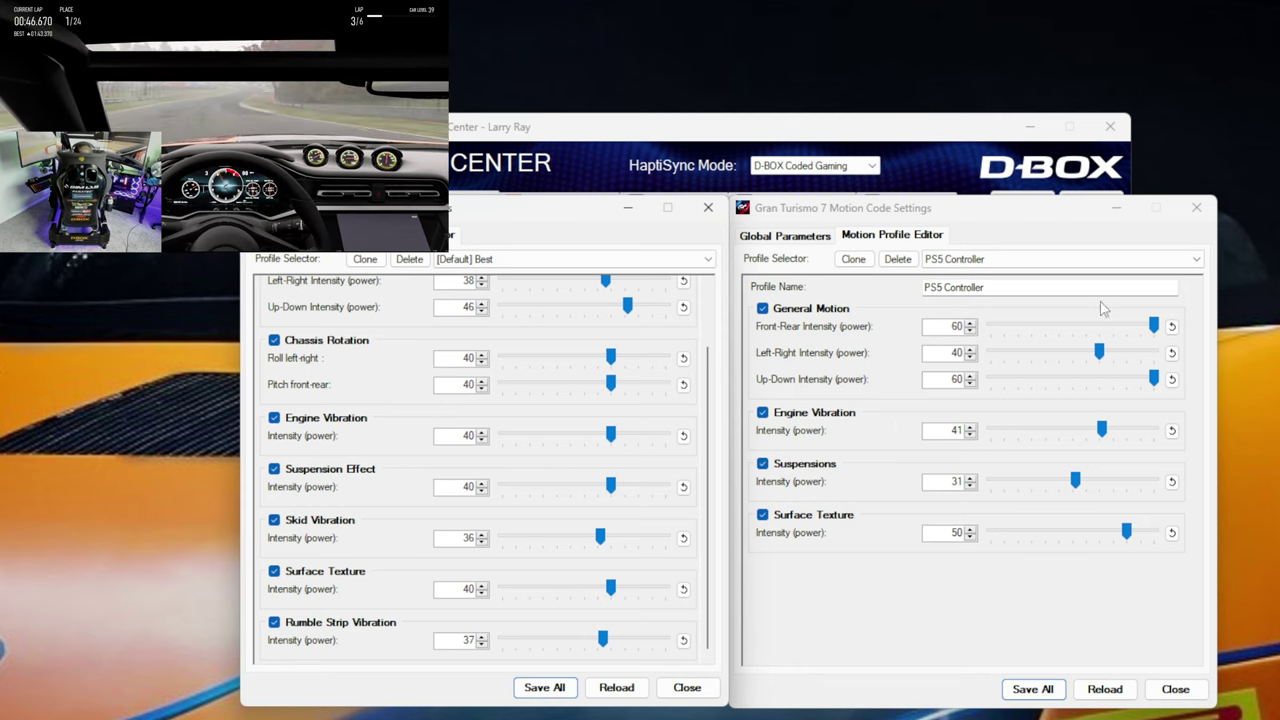
# Step: Check the global parameters for Gran Turismo 7 against the front-rear intensity in its PS5 Controller profile
pyautogui.click(801, 238)
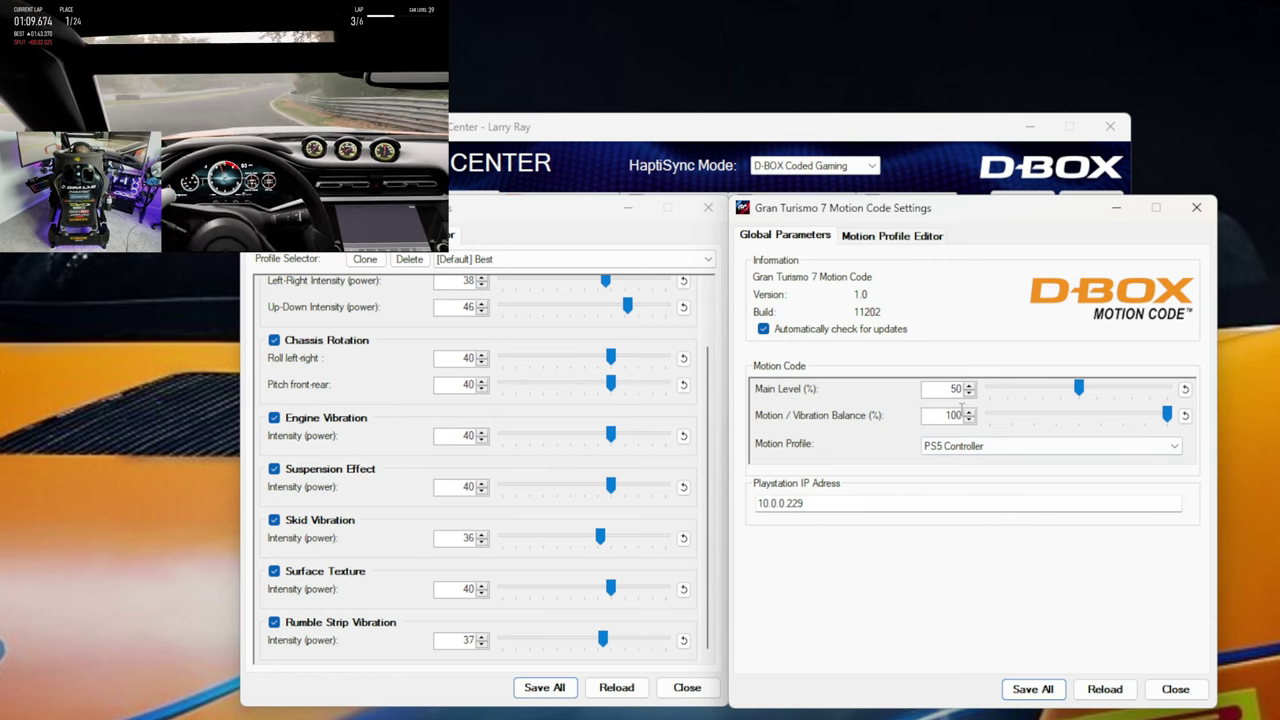
pyautogui.click(883, 240)
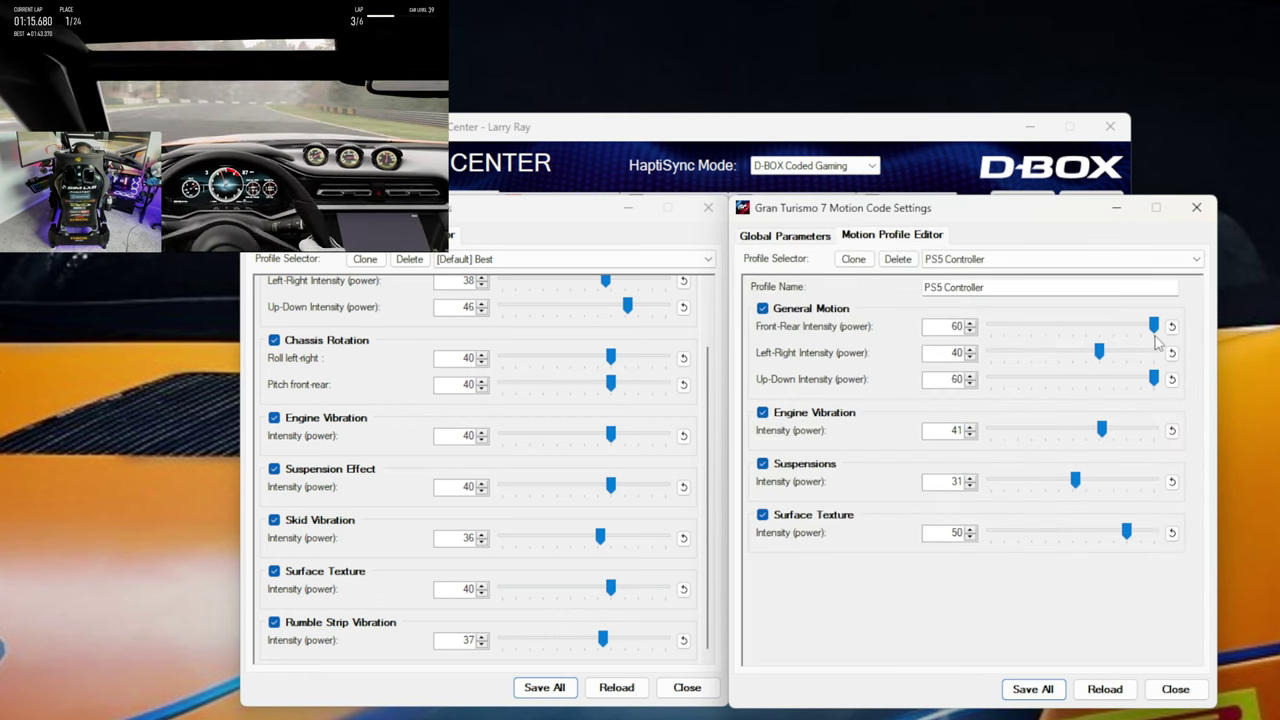
pyautogui.moveTo(1157, 342)
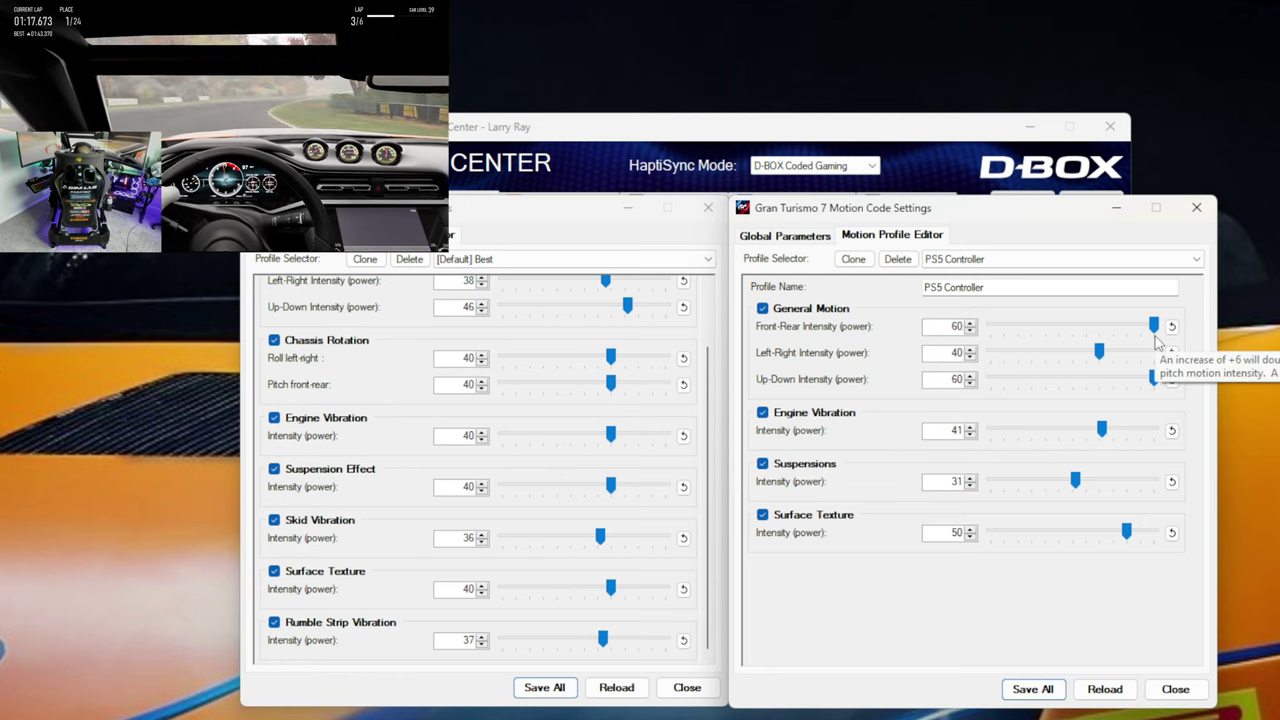
pyautogui.click(785, 238)
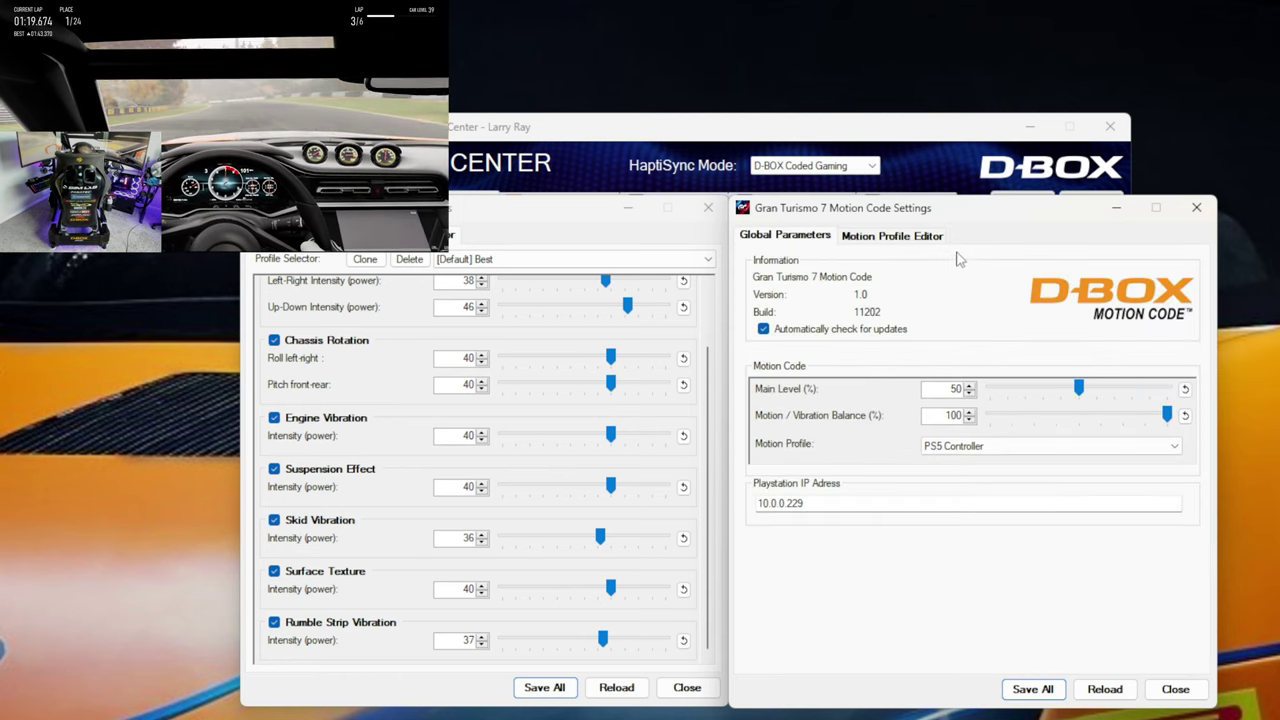
pyautogui.click(1185, 389)
# Step: Set the front-rear intensity in the Gran Turismo 7 PS5 Controller profile to 6
pyautogui.click(892, 236)
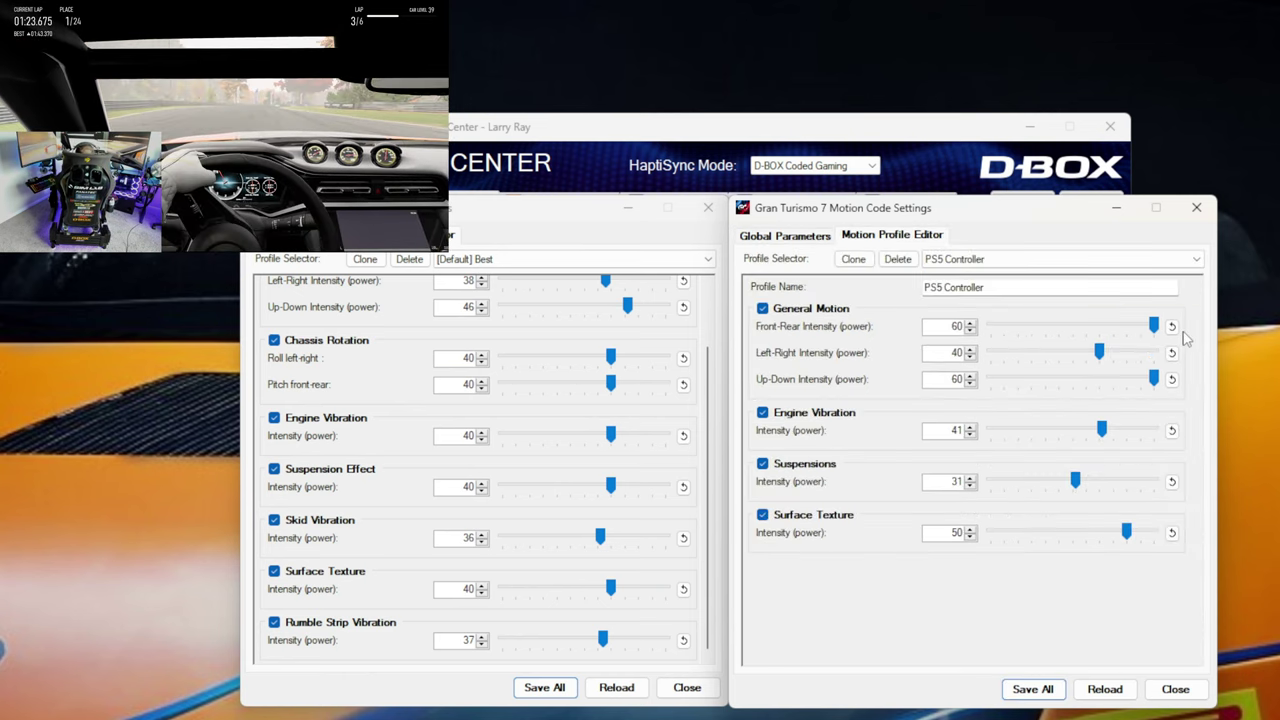
pyautogui.moveTo(1099, 326); pyautogui.dragTo(1006, 332)
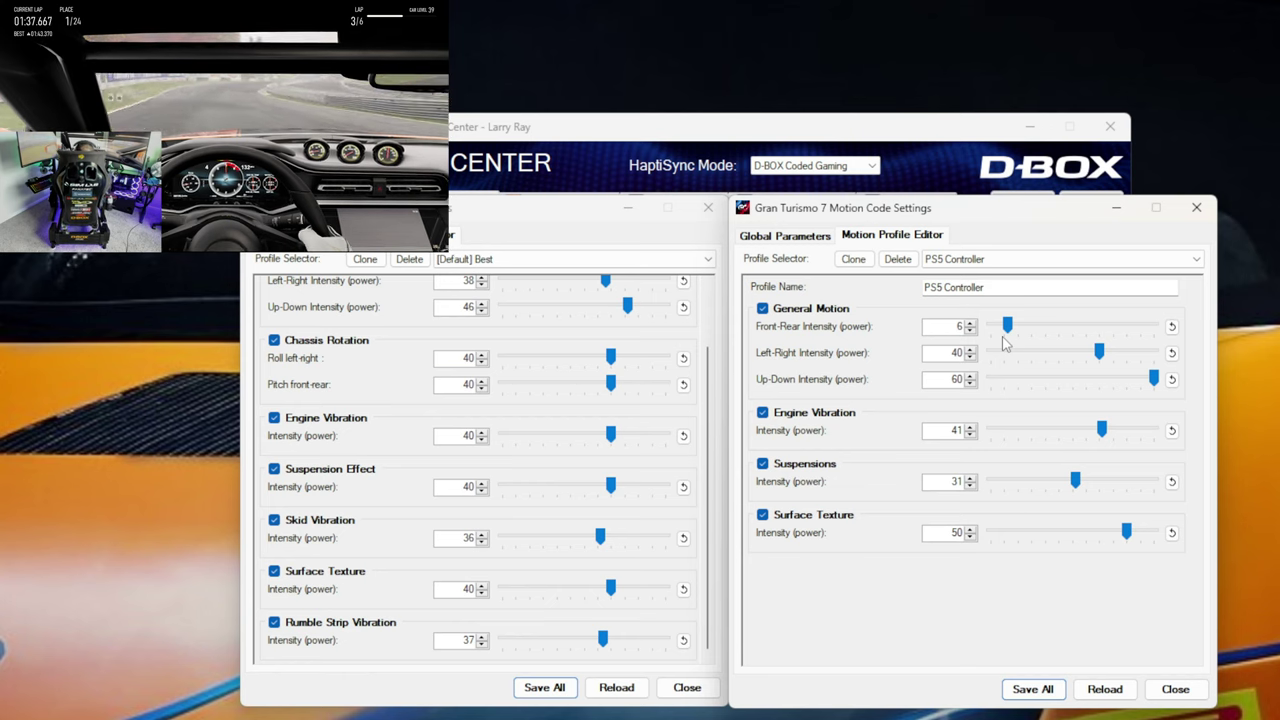
pyautogui.moveTo(1012, 332)
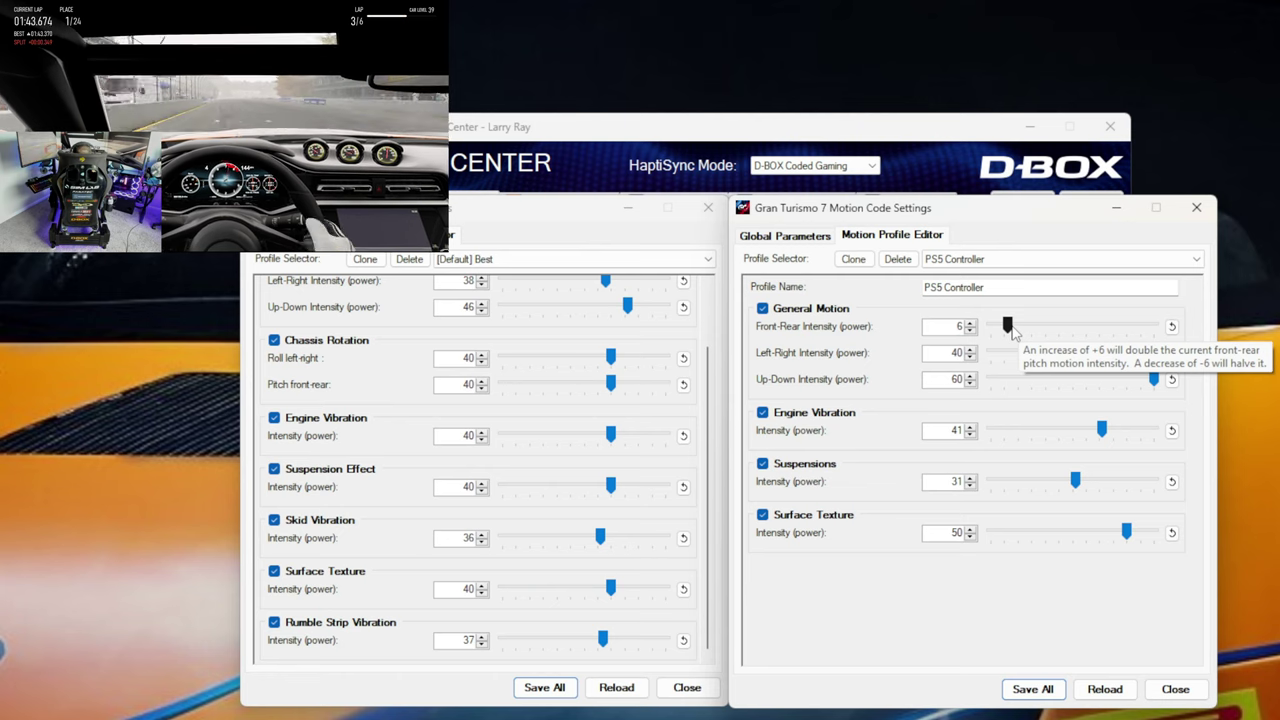
# Step: Lower the Main Level in the Gran Turismo 7 global parameters to about half
pyautogui.click(797, 241)
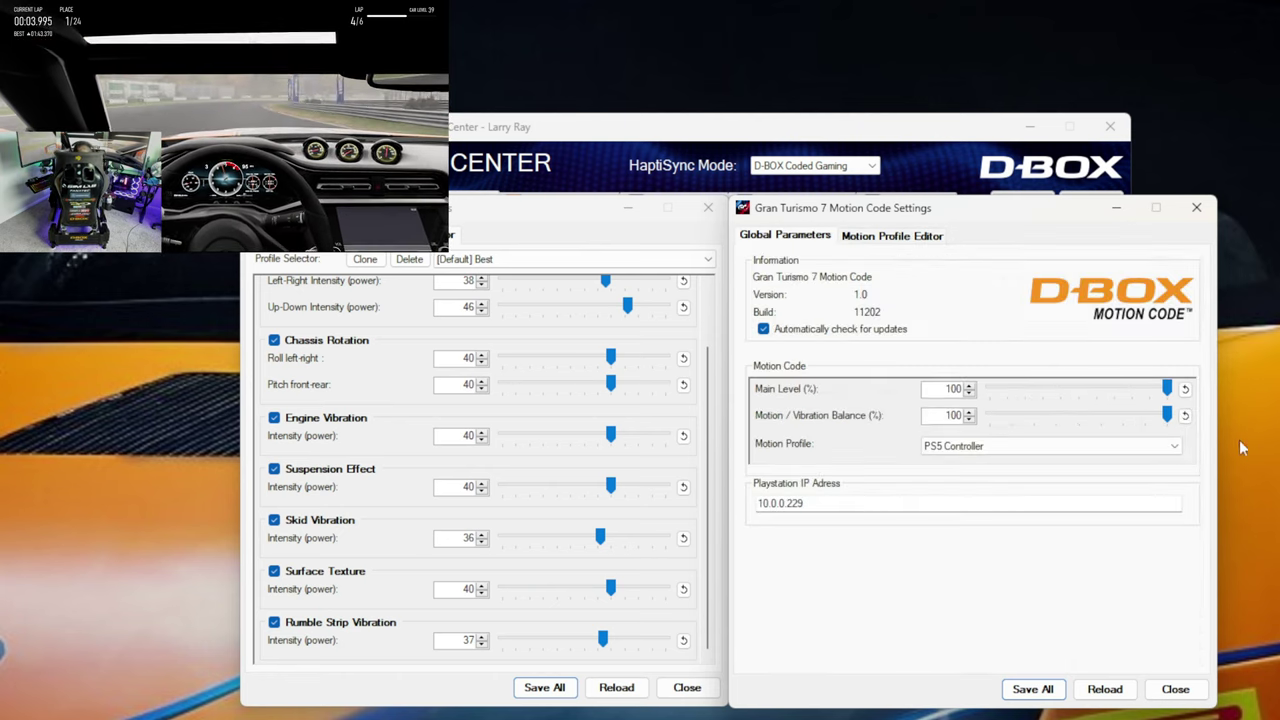
pyautogui.moveTo(1168, 391); pyautogui.dragTo(1086, 403)
pyautogui.click(969, 393)
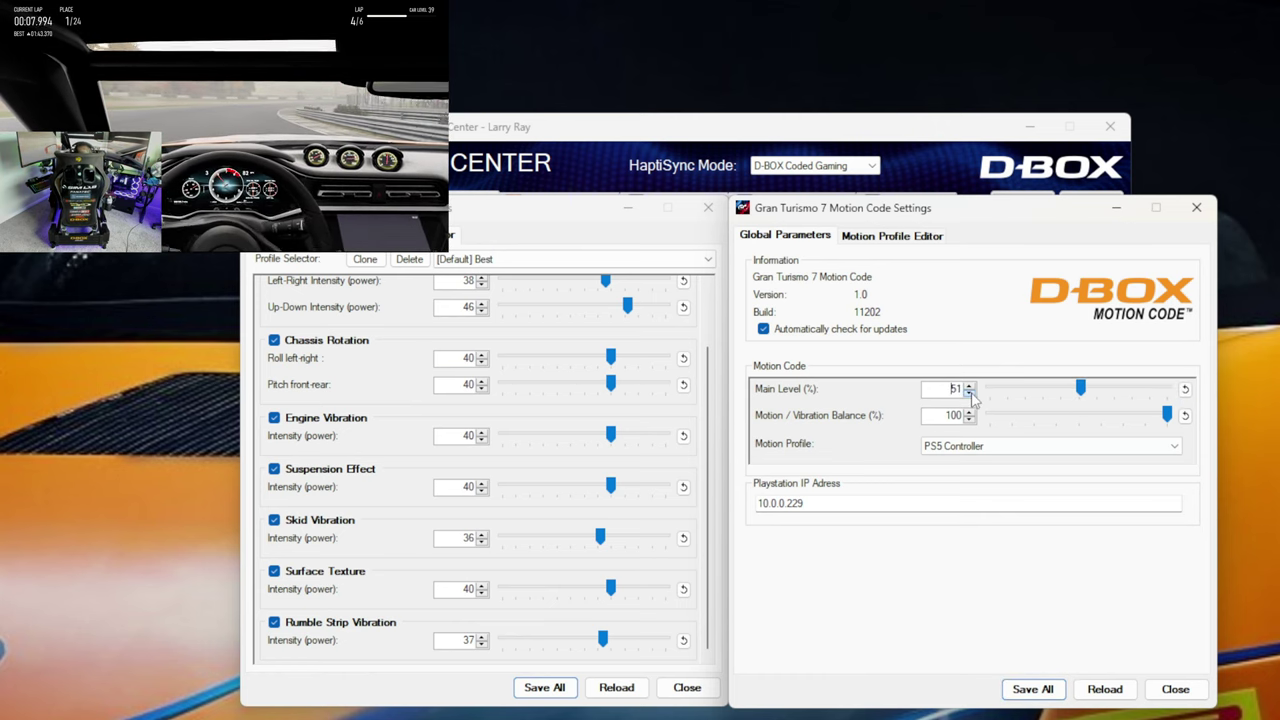
pyautogui.click(969, 393)
# Step: Set the front-rear intensity in the Gran Turismo 7 PS5 Controller motion profile to 60
pyautogui.click(864, 236)
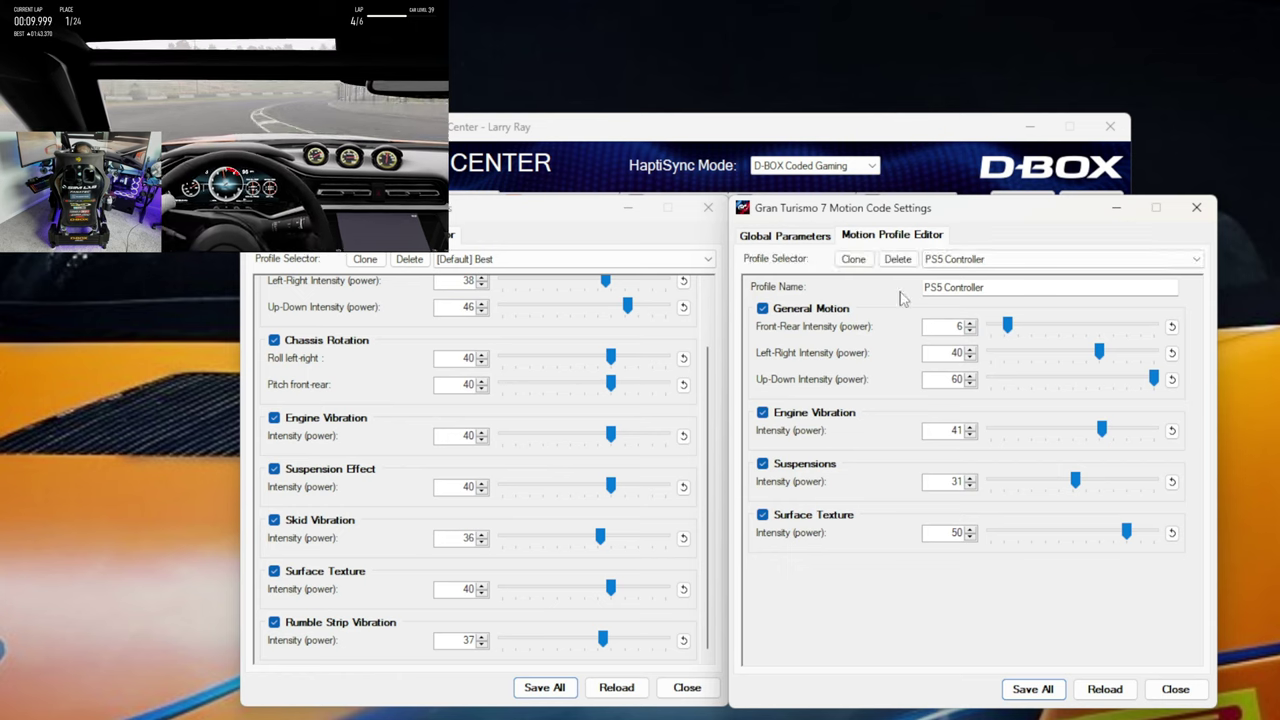
pyautogui.moveTo(1005, 326); pyautogui.dragTo(1165, 336)
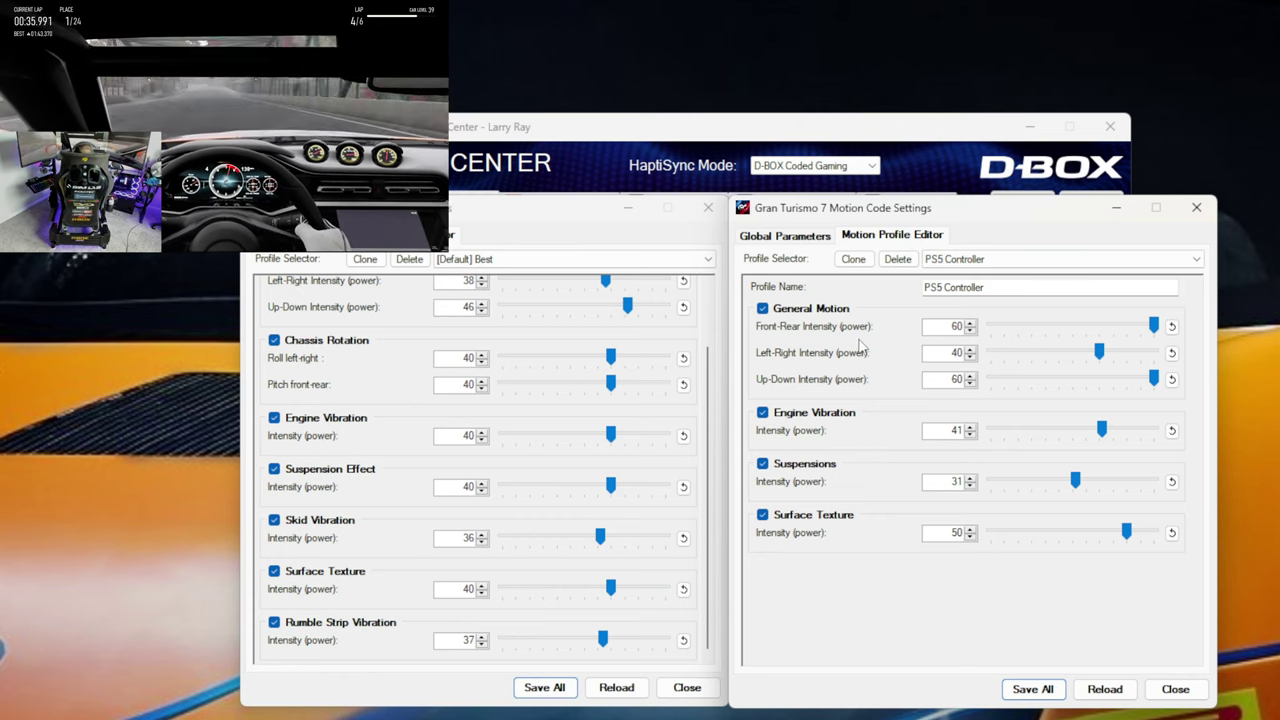
# Step: Compare the full list of Forza Motorsport [Default] Best profile effects with the Gran Turismo 7 PS5 Controller profile
pyautogui.moveTo(707, 356); pyautogui.dragTo(705, 289)
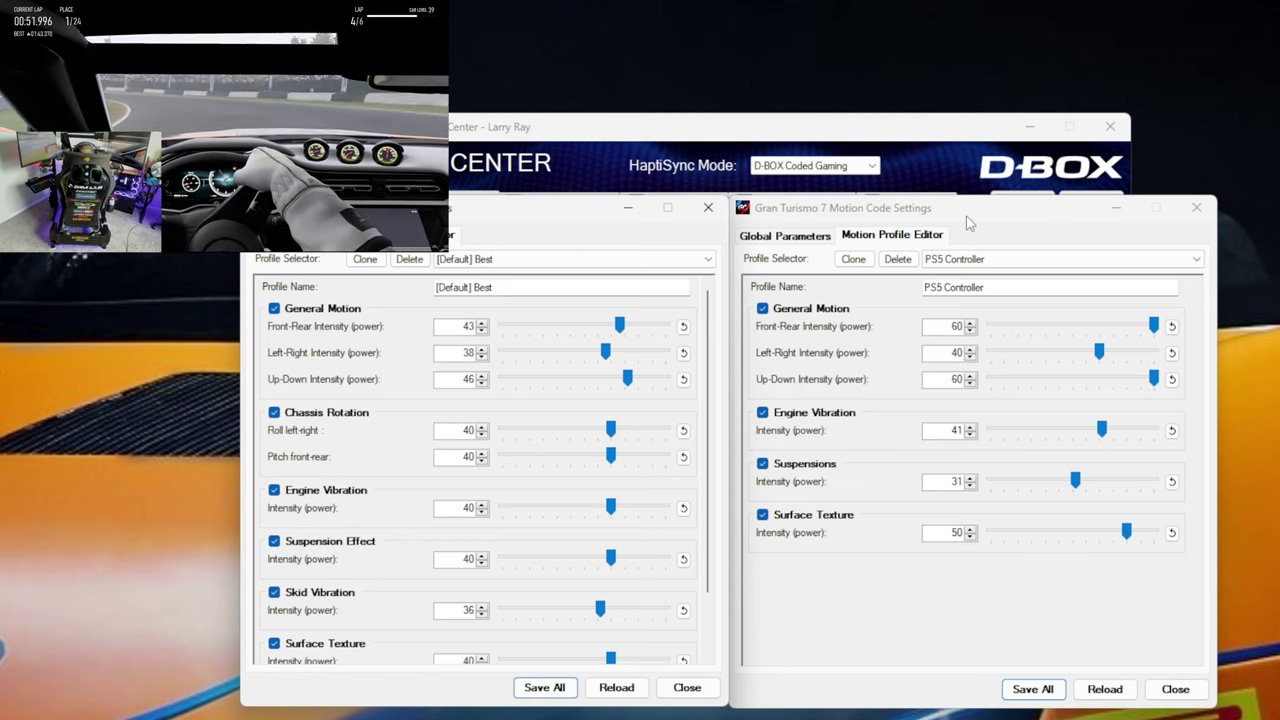
pyautogui.click(896, 142)
pyautogui.click(1170, 240)
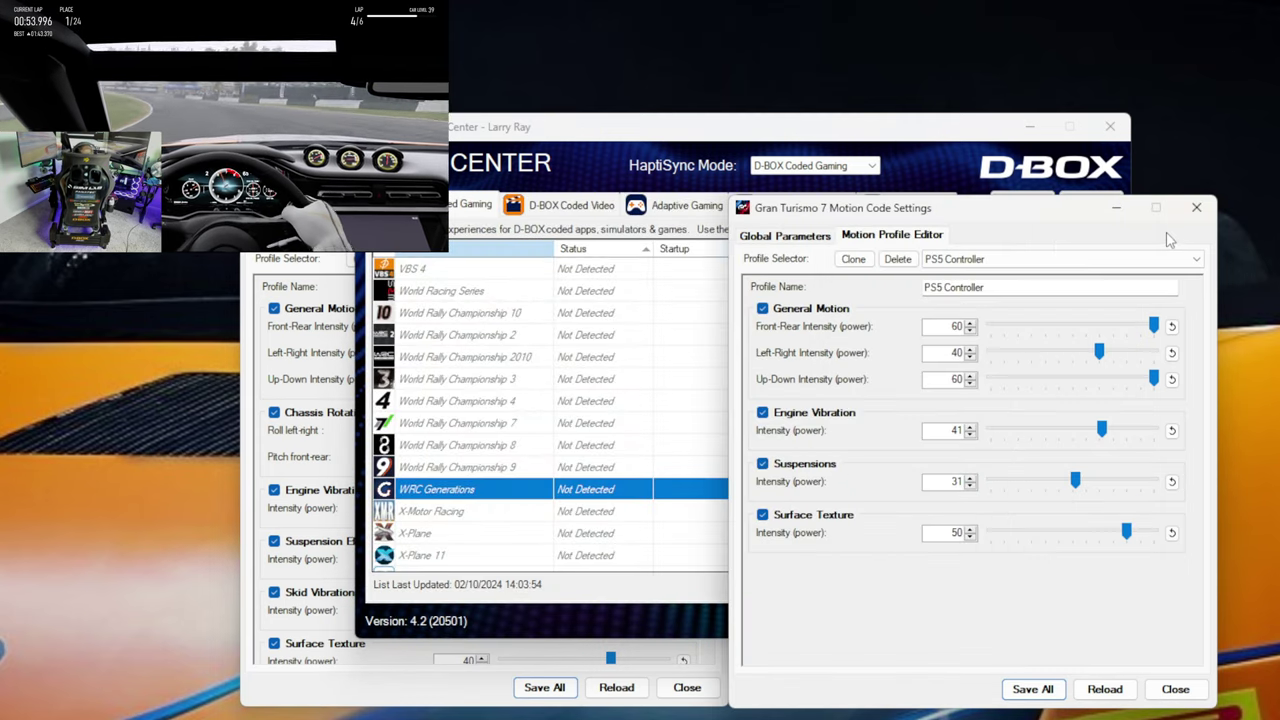
pyautogui.click(708, 289)
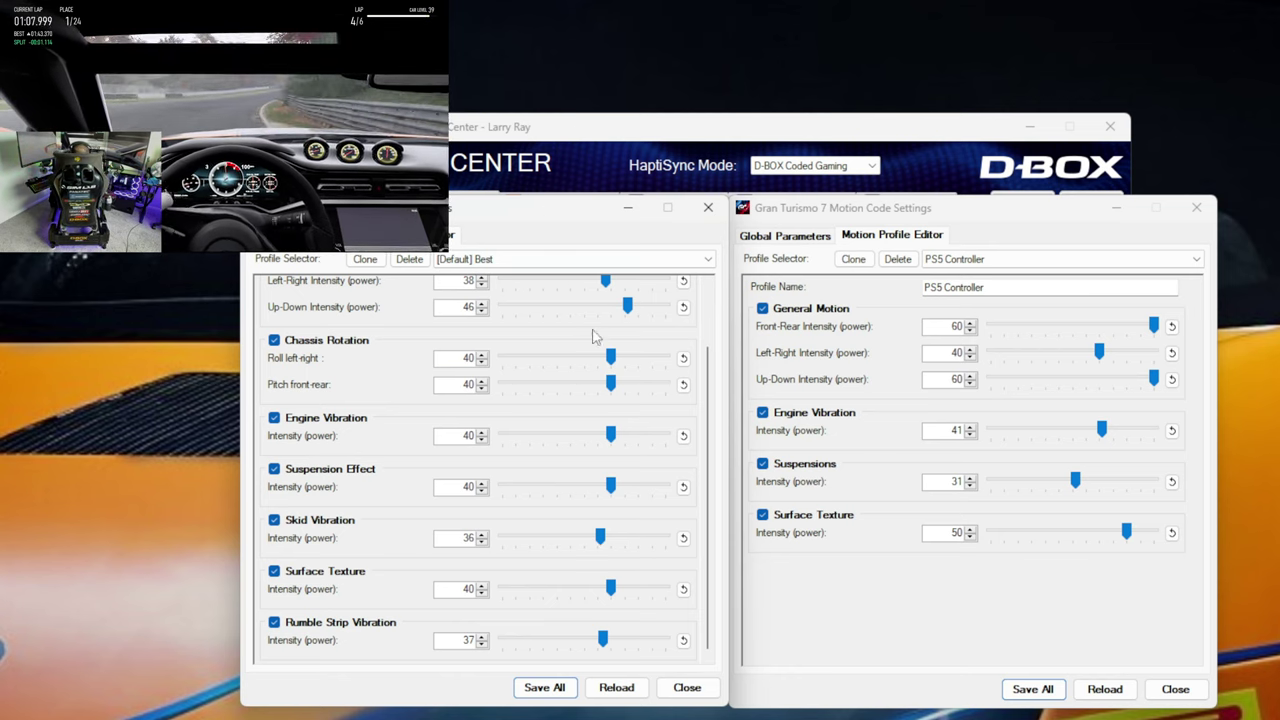
pyautogui.moveTo(706, 363); pyautogui.dragTo(715, 310)
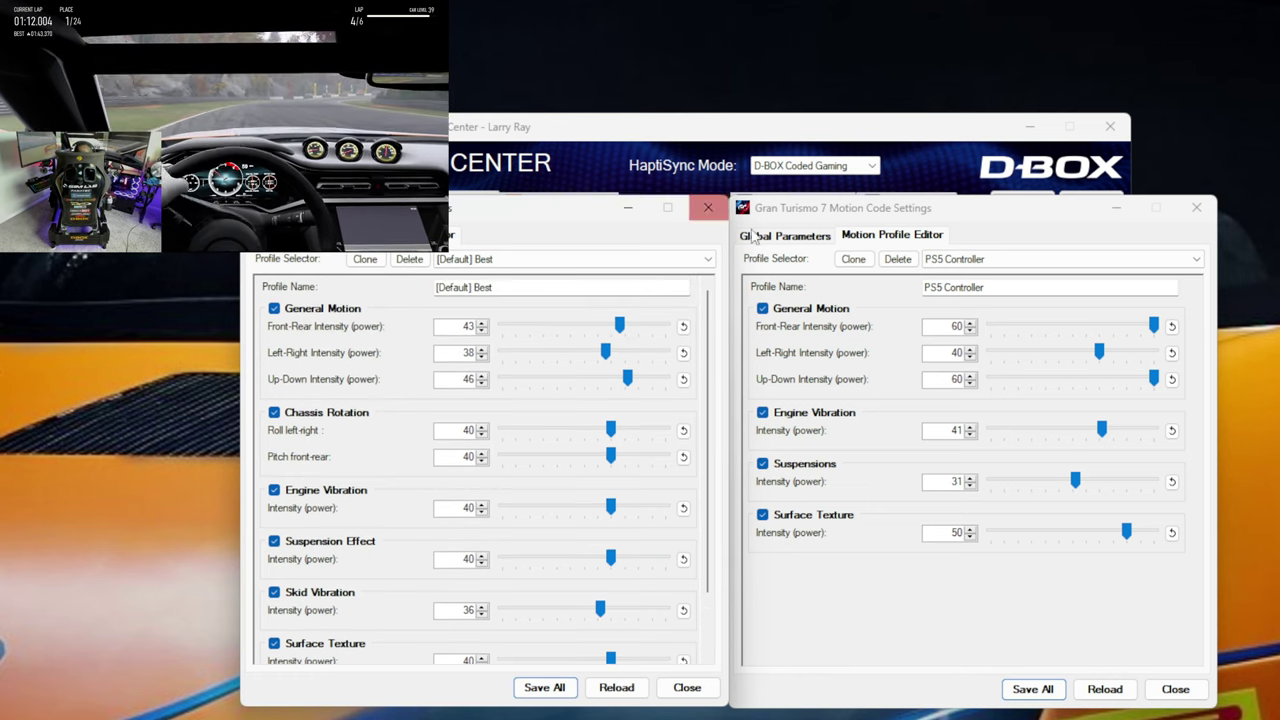
pyautogui.click(974, 210)
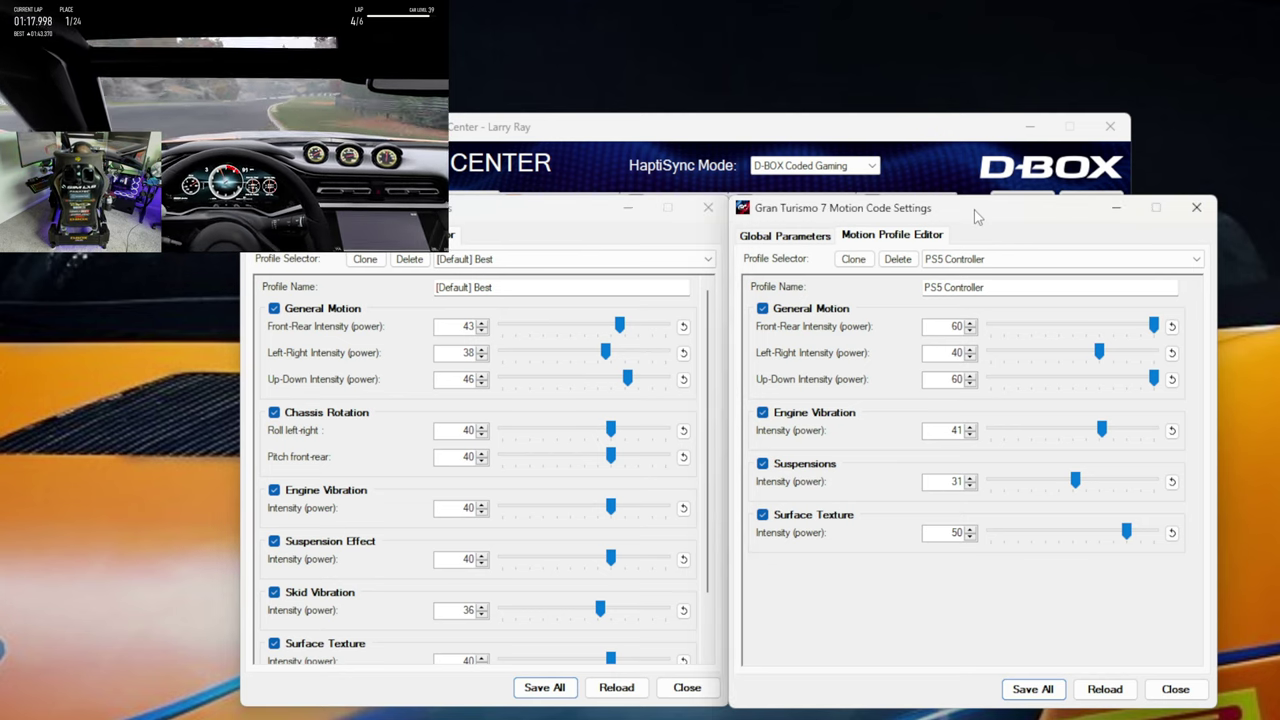